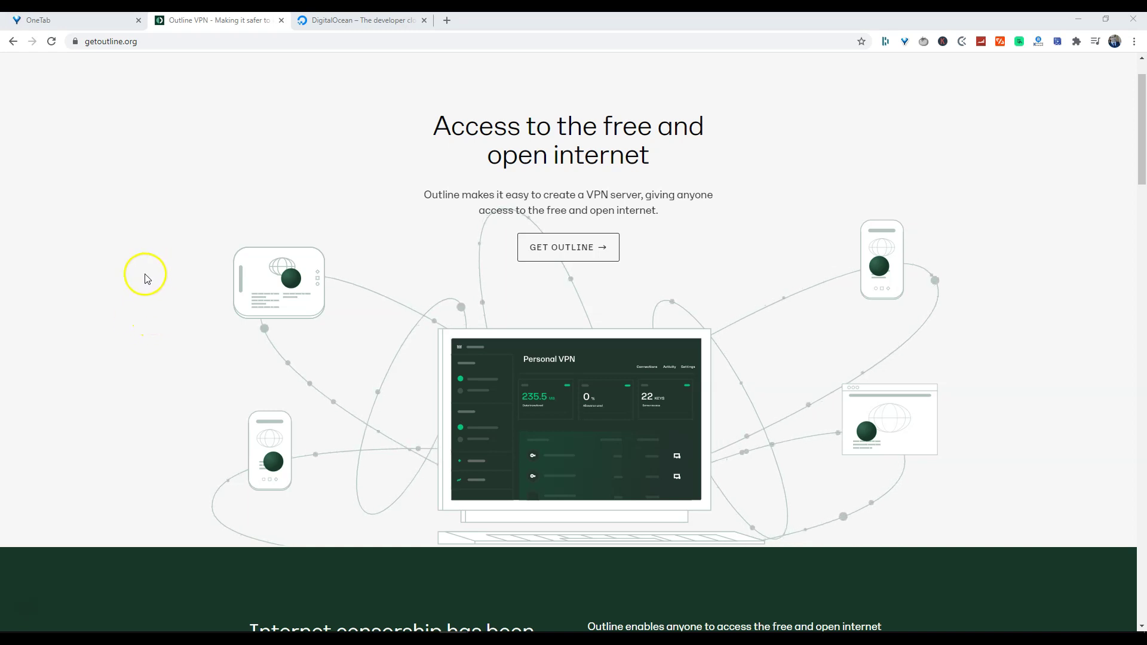
- Scroll getoutline.org down to the 'Two Products that Work Together' section
{"action": "left_click", "coordinate": [152, 43]}
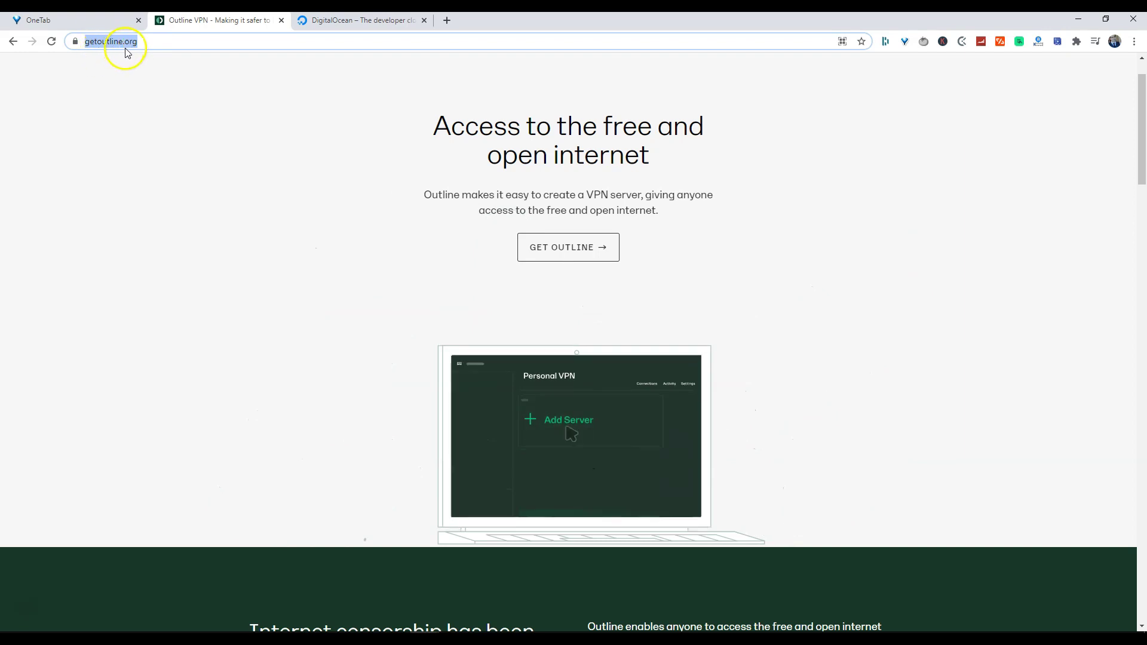
{"action": "left_click", "coordinate": [285, 185]}
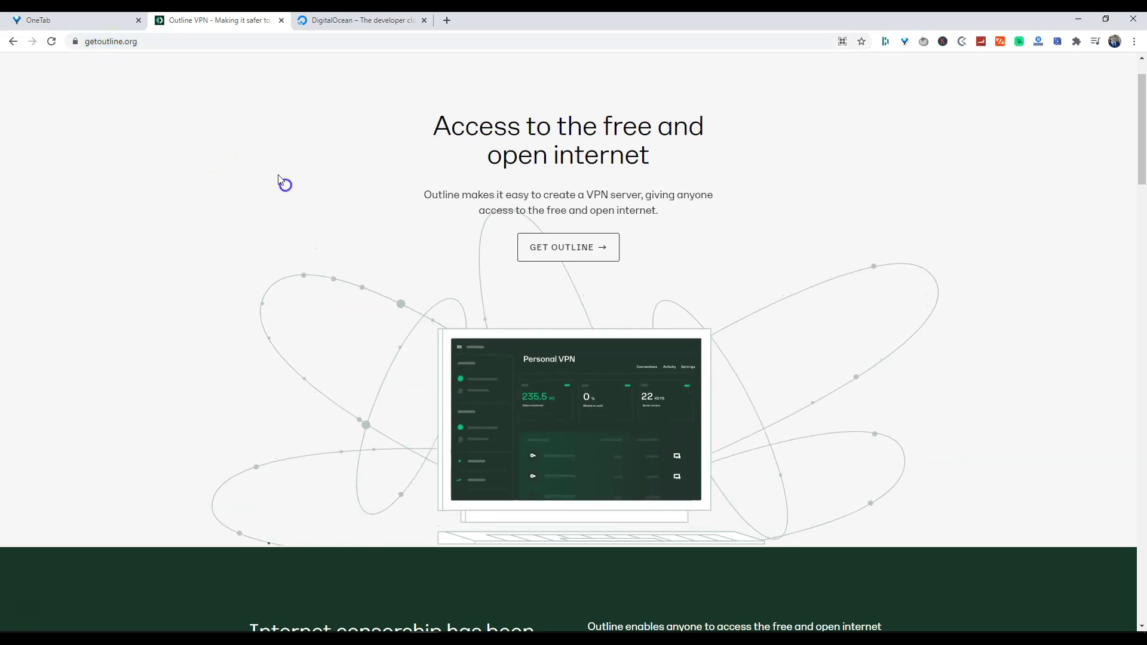
{"action": "scroll", "coordinate": [259, 166], "scroll_direction": "down", "scroll_amount": 1}
{"action": "scroll", "coordinate": [463, 162], "scroll_direction": "down", "scroll_amount": 5}
{"action": "scroll", "coordinate": [216, 221], "scroll_direction": "down", "scroll_amount": 10}
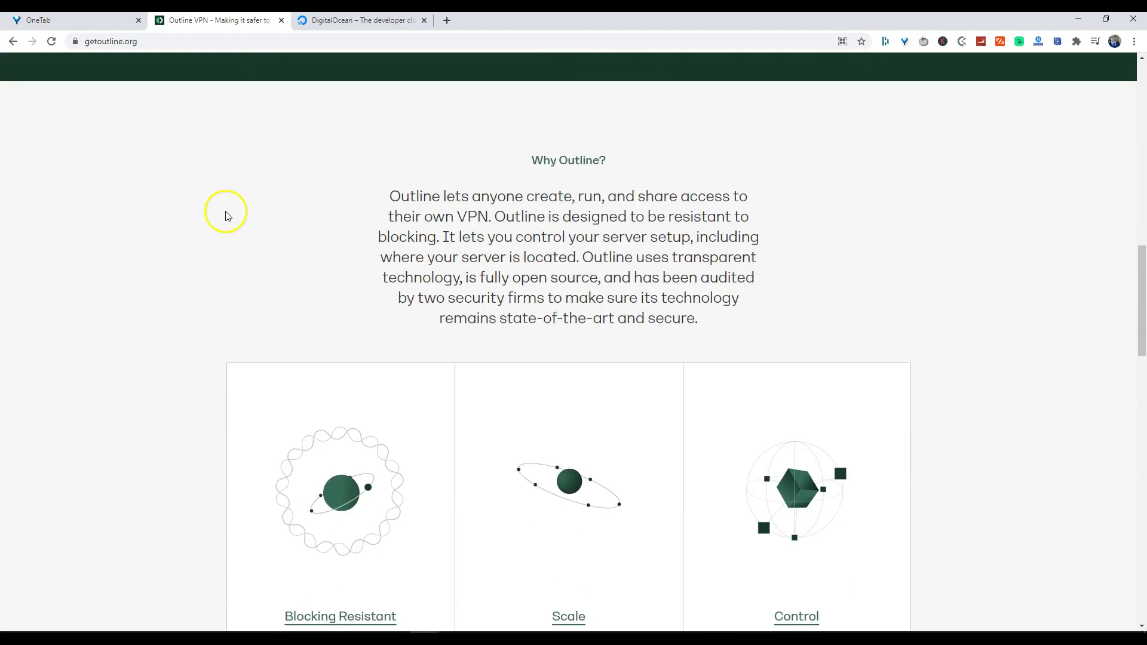
{"action": "scroll", "coordinate": [226, 215], "scroll_direction": "down", "scroll_amount": 3}
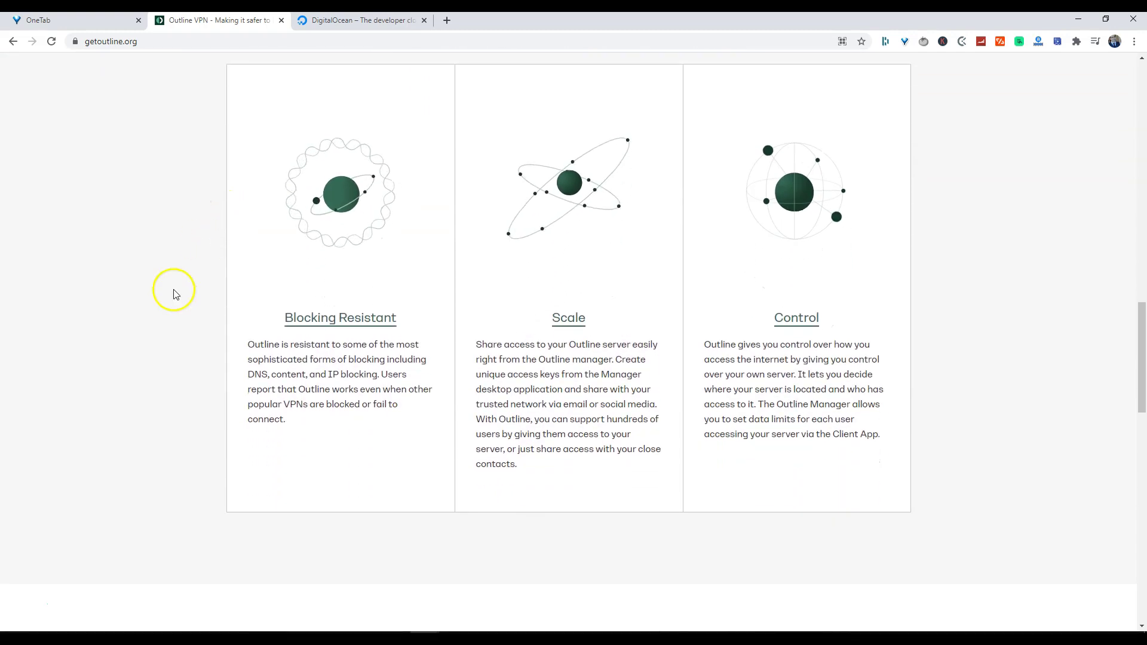
{"action": "scroll", "coordinate": [199, 348], "scroll_direction": "down", "scroll_amount": 7}
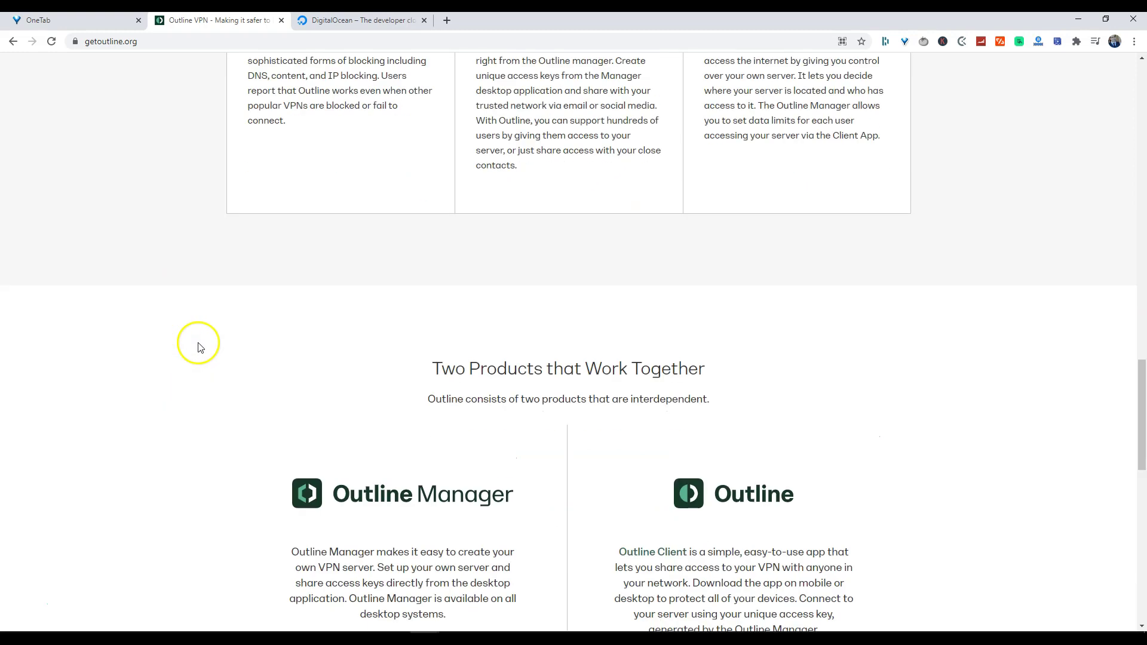
{"action": "scroll", "coordinate": [200, 349], "scroll_direction": "down", "scroll_amount": 2}
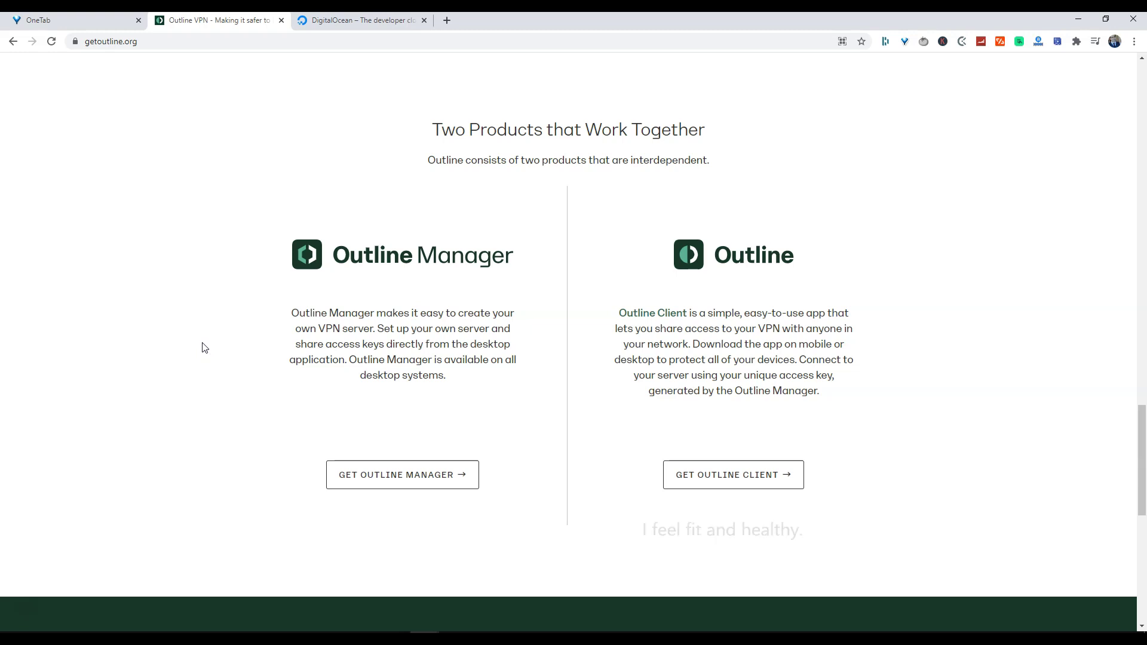
{"action": "left_click", "coordinate": [210, 362]}
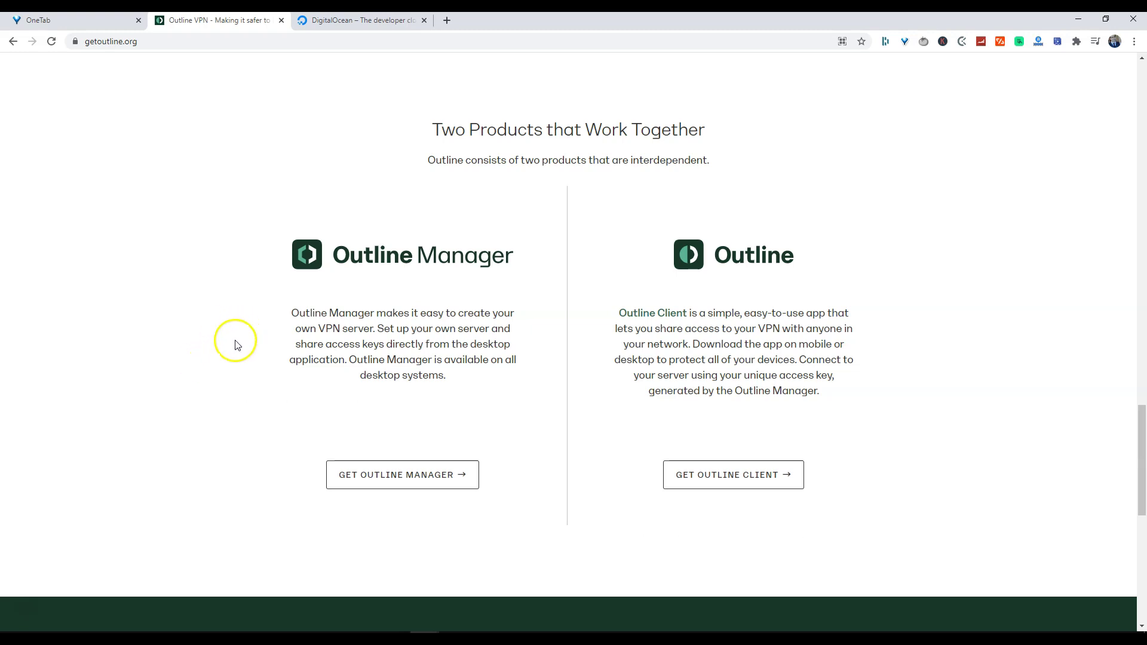
- Download the Windows Outline Manager installer (Outline-Manager (2).exe, 51.3 MB) from the get-started page
{"action": "left_click", "coordinate": [434, 481]}
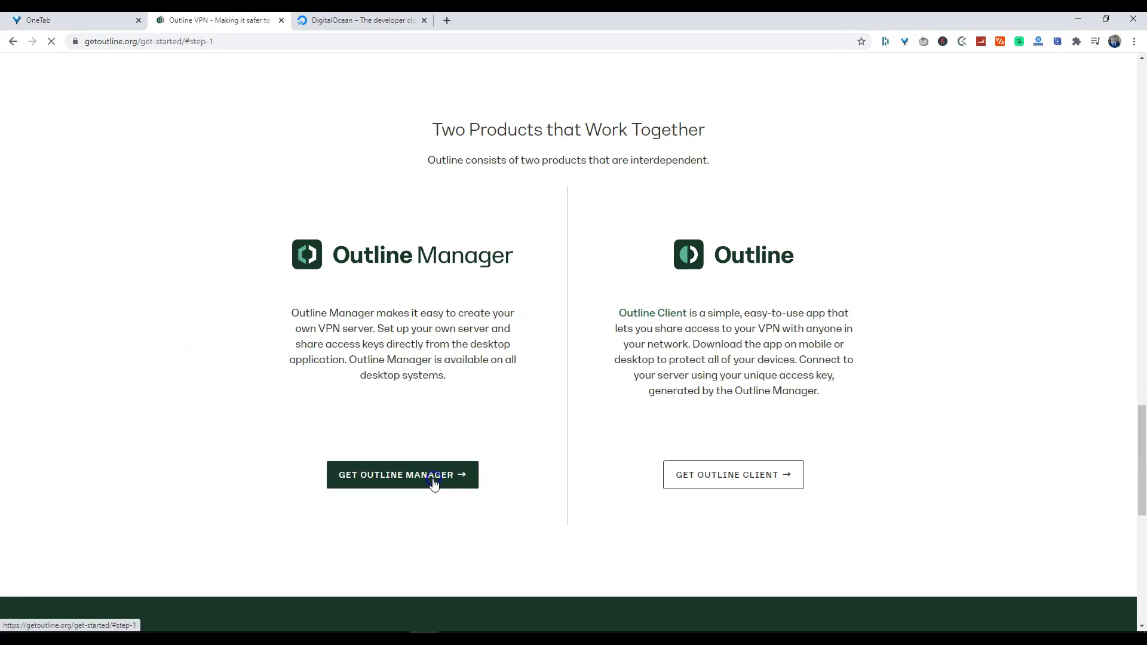
{"action": "scroll", "coordinate": [679, 440], "scroll_direction": "down", "scroll_amount": 2}
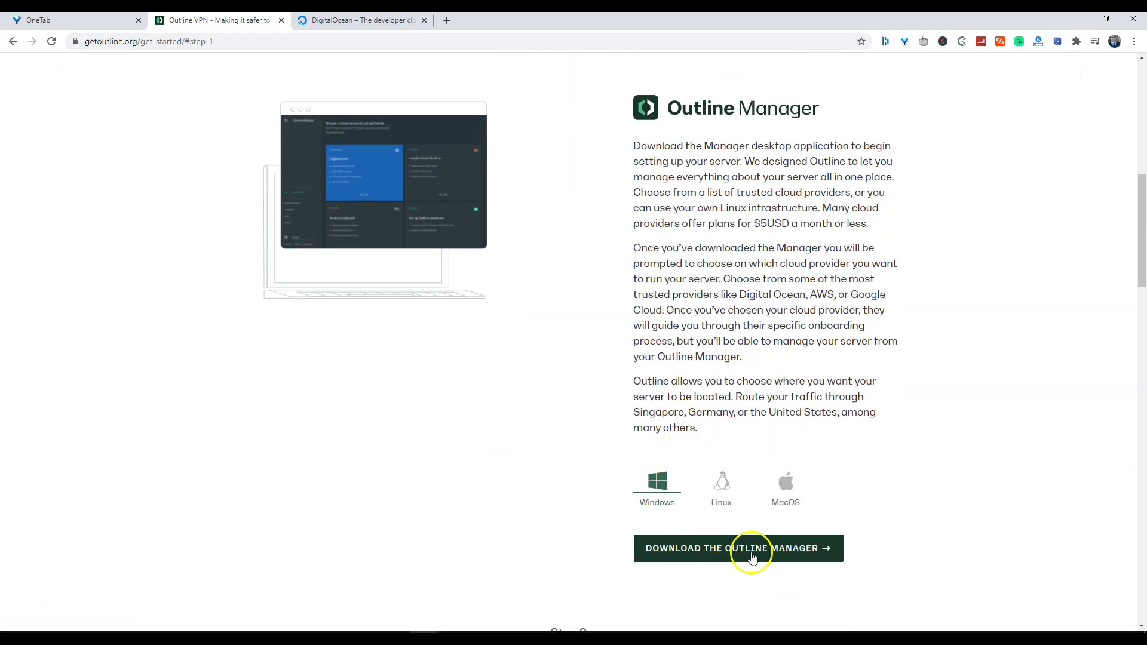
{"action": "left_click", "coordinate": [751, 557]}
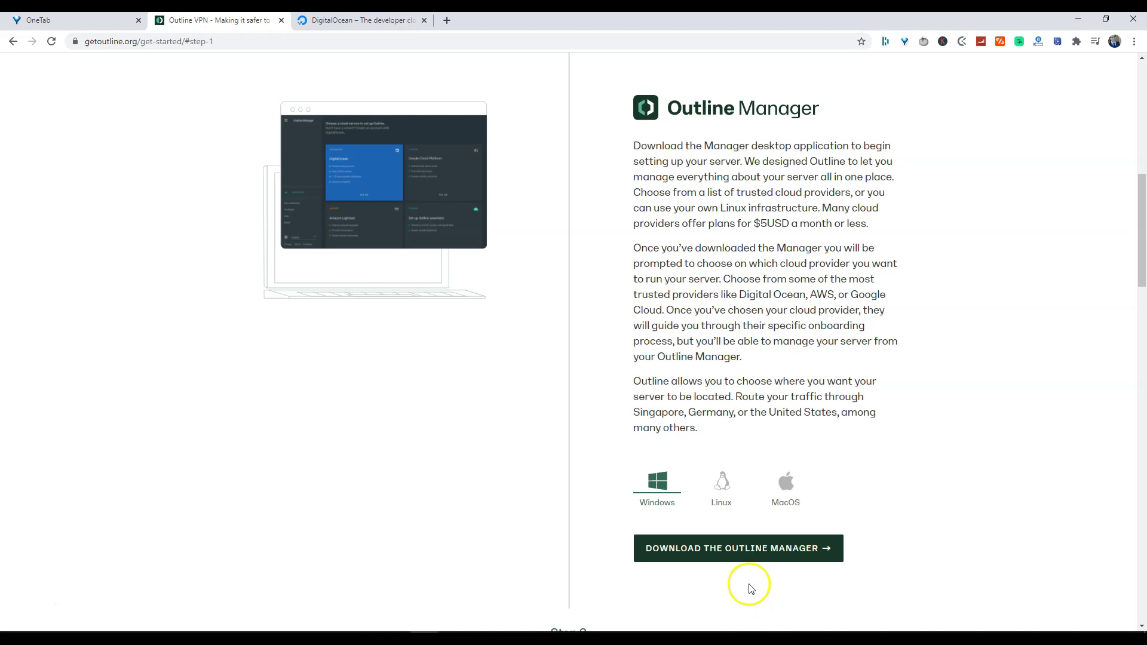
{"action": "left_click", "coordinate": [749, 559]}
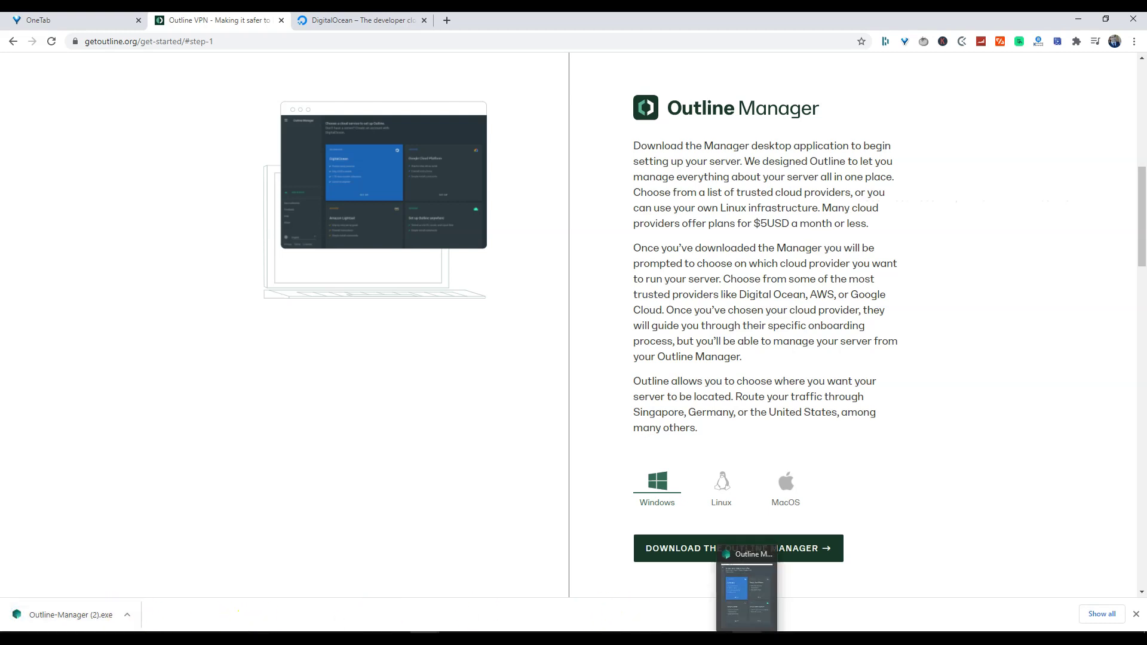
- Bring Outline Manager forward to its cloud service choice screen
{"action": "left_click", "coordinate": [746, 597]}
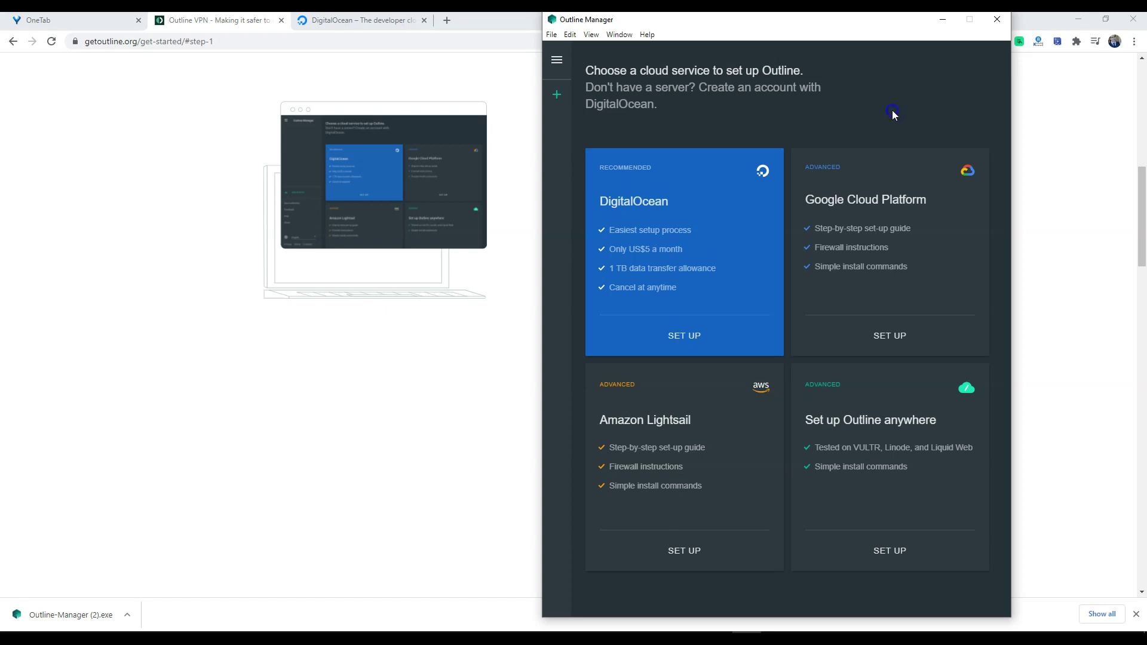
- Choose DigitalOcean, sign in with Google in Chrome, and authorize Outline Manager
{"action": "left_click", "coordinate": [686, 338]}
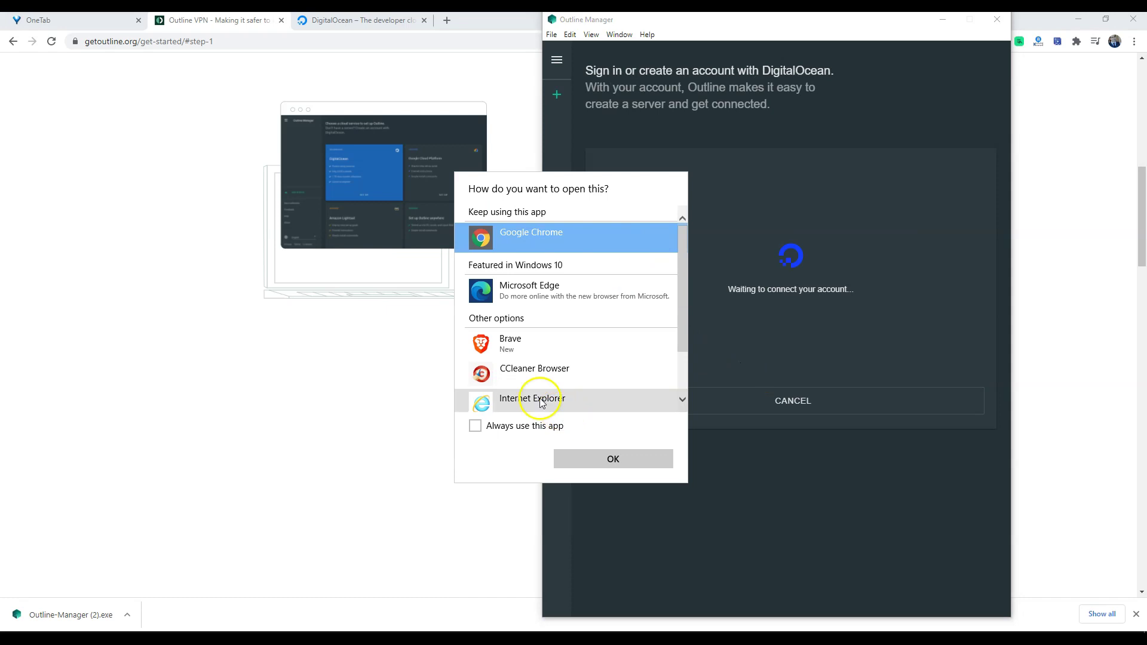
{"action": "left_click", "coordinate": [615, 466]}
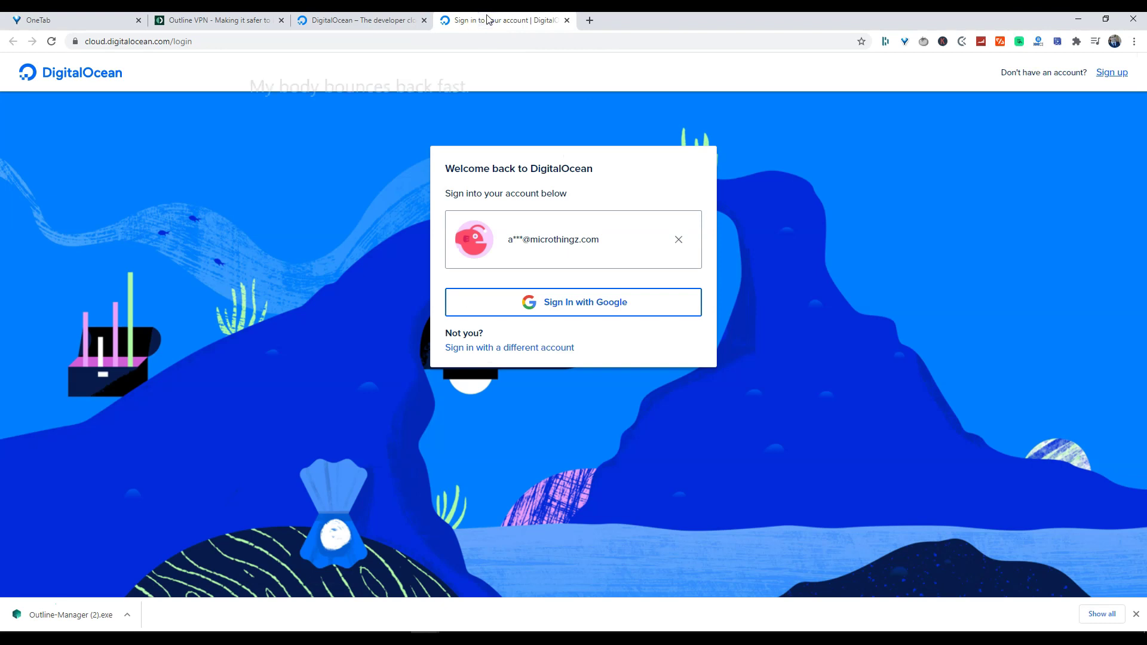
{"action": "left_click", "coordinate": [584, 309]}
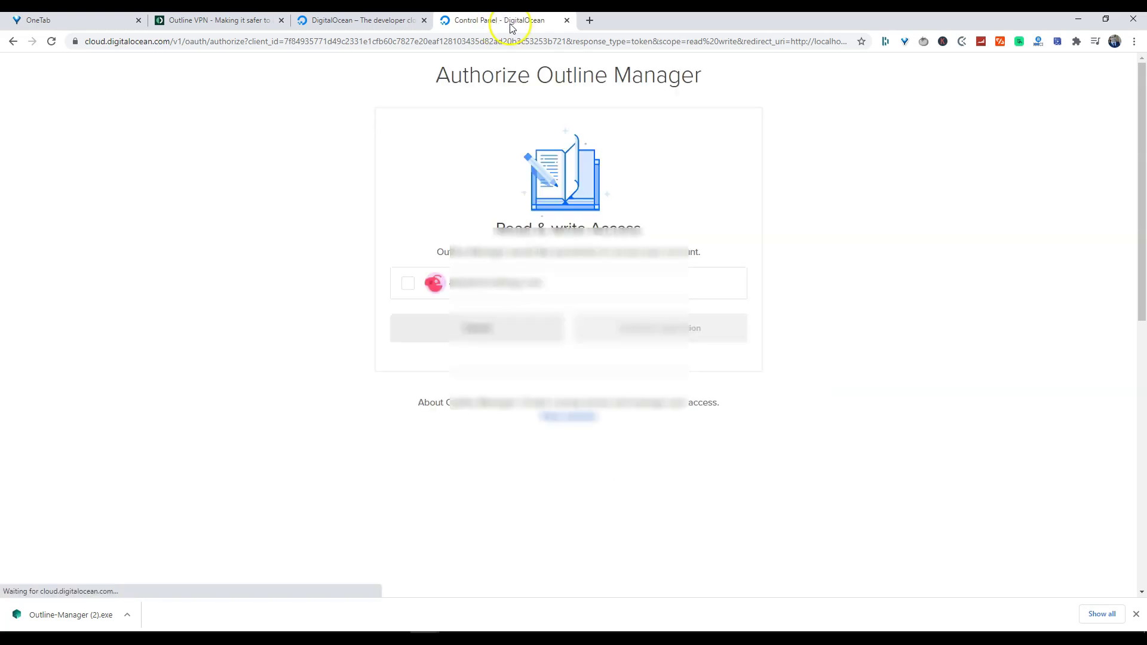
{"action": "left_click", "coordinate": [406, 283]}
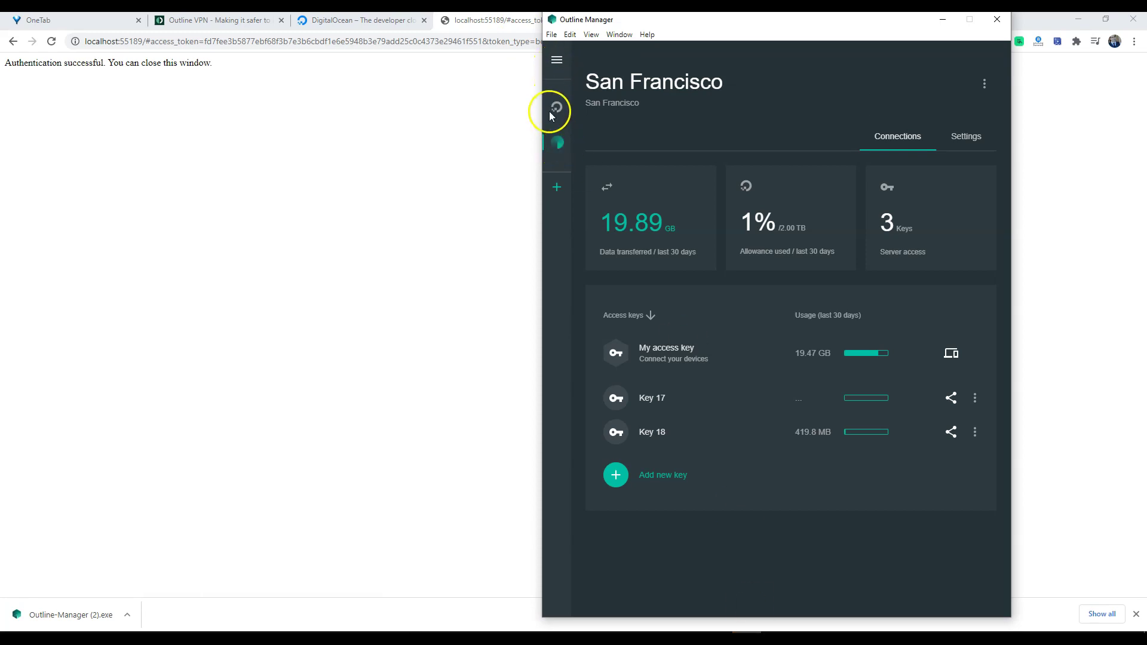
- Check the server list, then add a new server and choose DigitalOcean's Create Server
{"action": "left_click", "coordinate": [556, 59]}
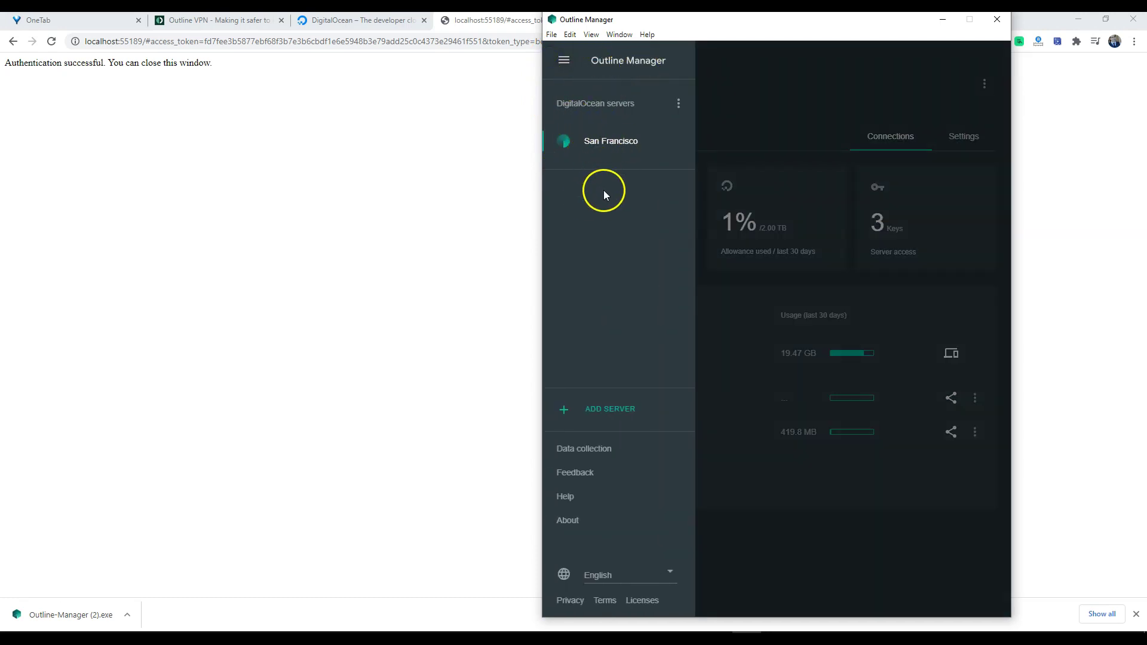
{"action": "left_click", "coordinate": [744, 113]}
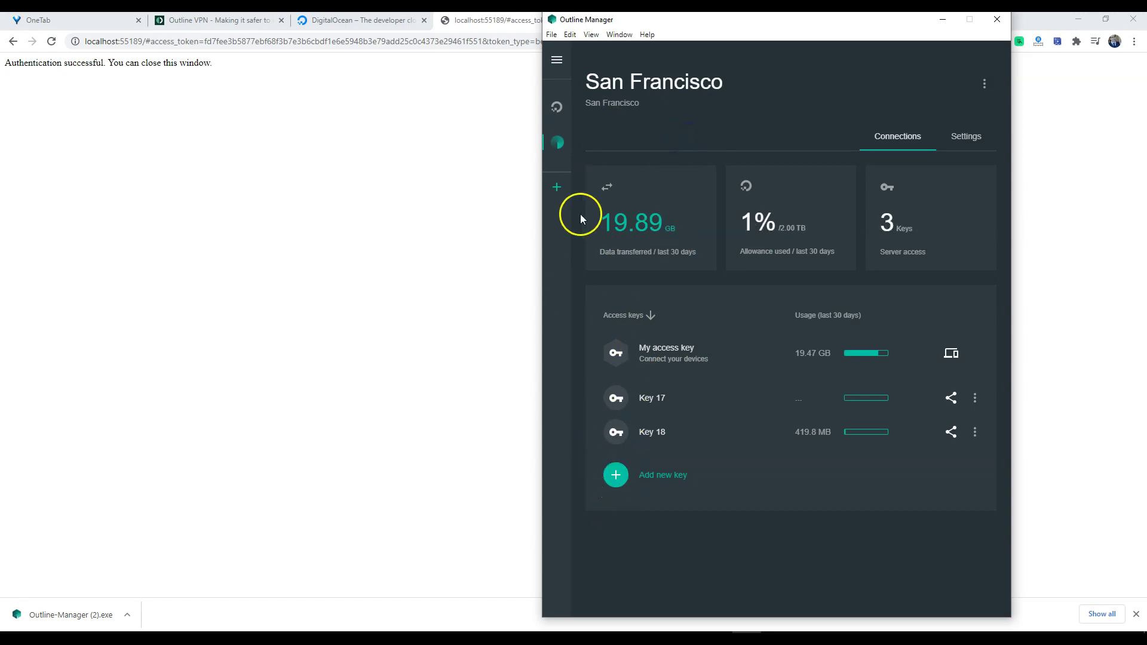
{"action": "left_click", "coordinate": [568, 190]}
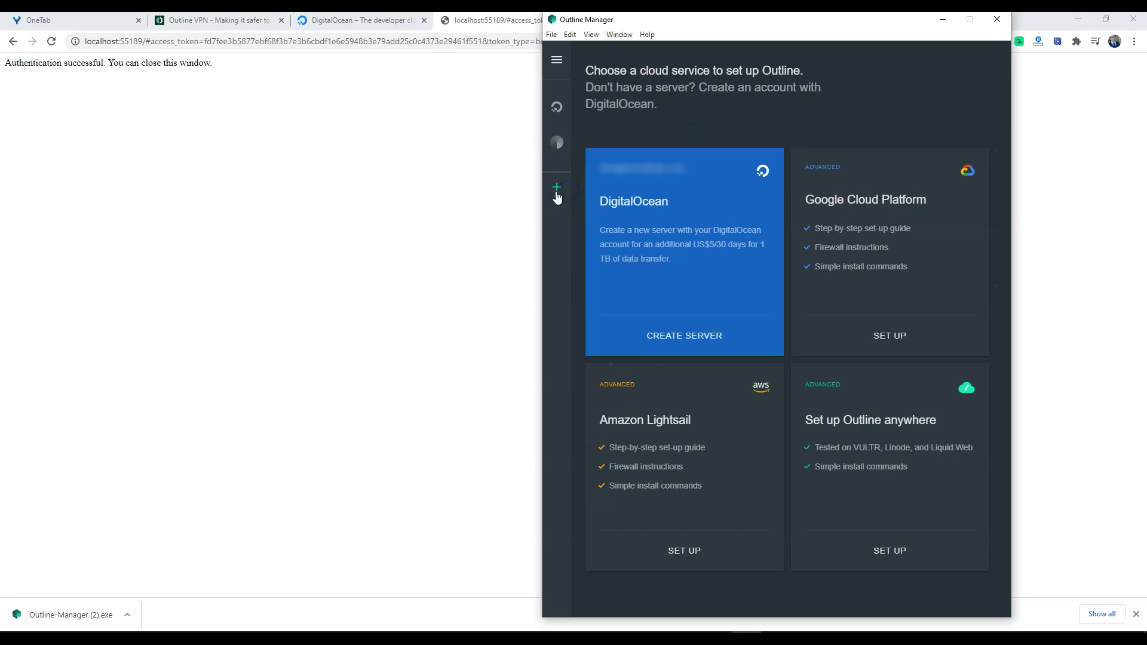
{"action": "left_click", "coordinate": [684, 336]}
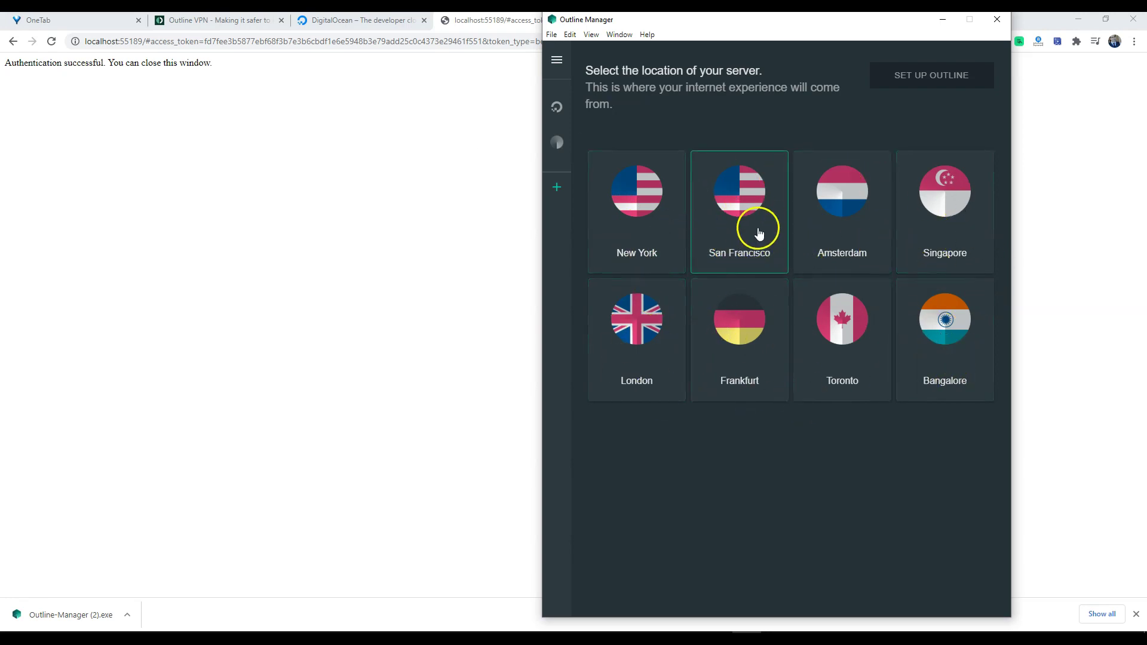
- Choose San Francisco as the location and start setting up Outline on it
{"action": "left_click", "coordinate": [726, 225]}
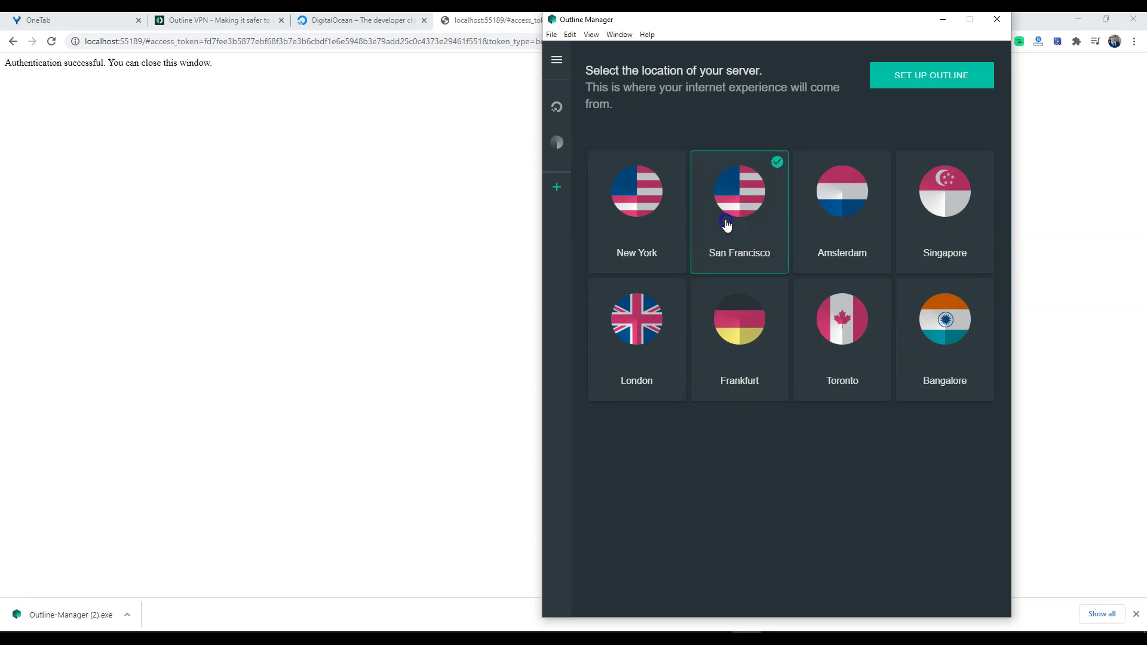
{"action": "left_click", "coordinate": [909, 85]}
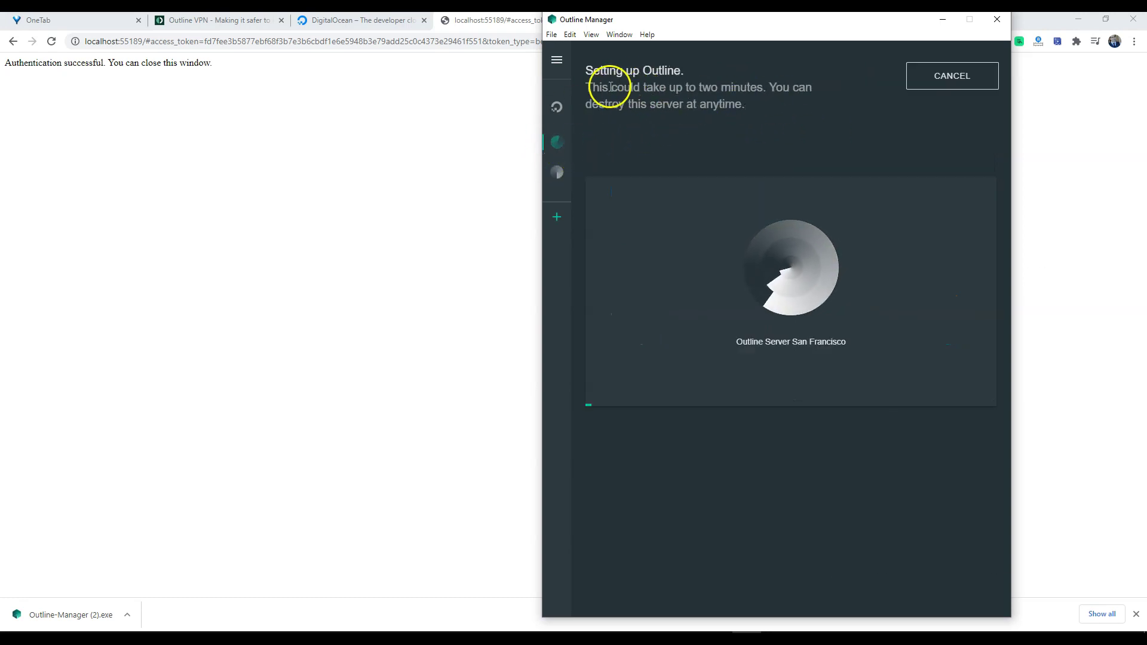
{"action": "left_click_drag", "start_coordinate": [588, 84], "coordinate": [785, 91]}
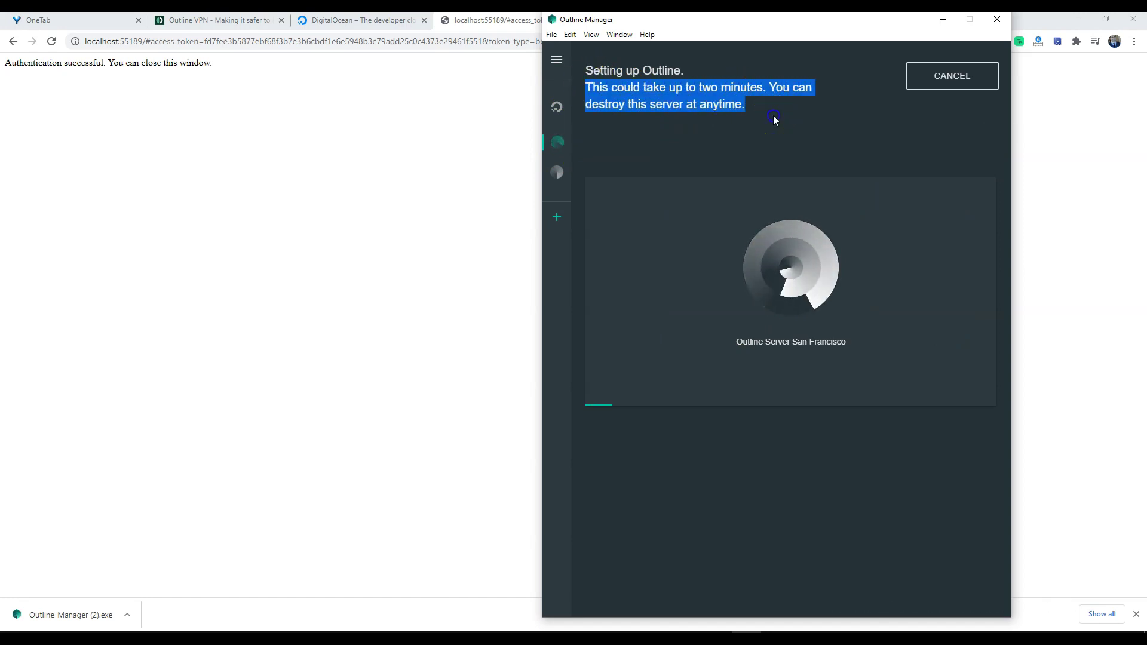
{"action": "left_click", "coordinate": [773, 117]}
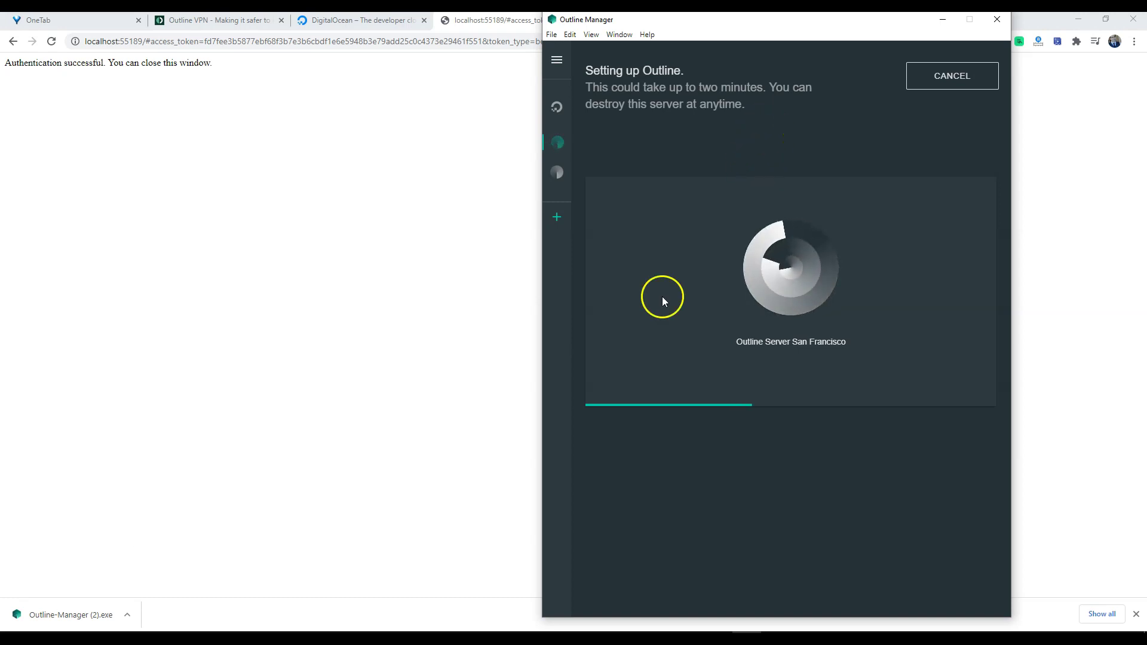
{"action": "left_click", "coordinate": [24, 611]}
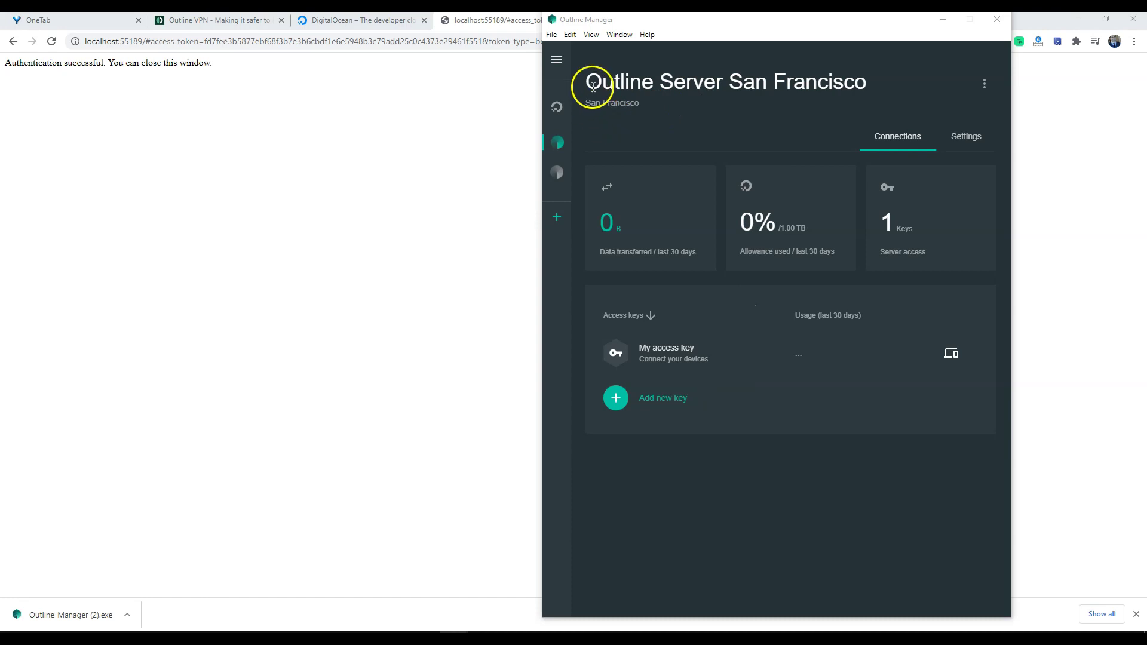
{"action": "left_click_drag", "start_coordinate": [587, 81], "coordinate": [891, 84]}
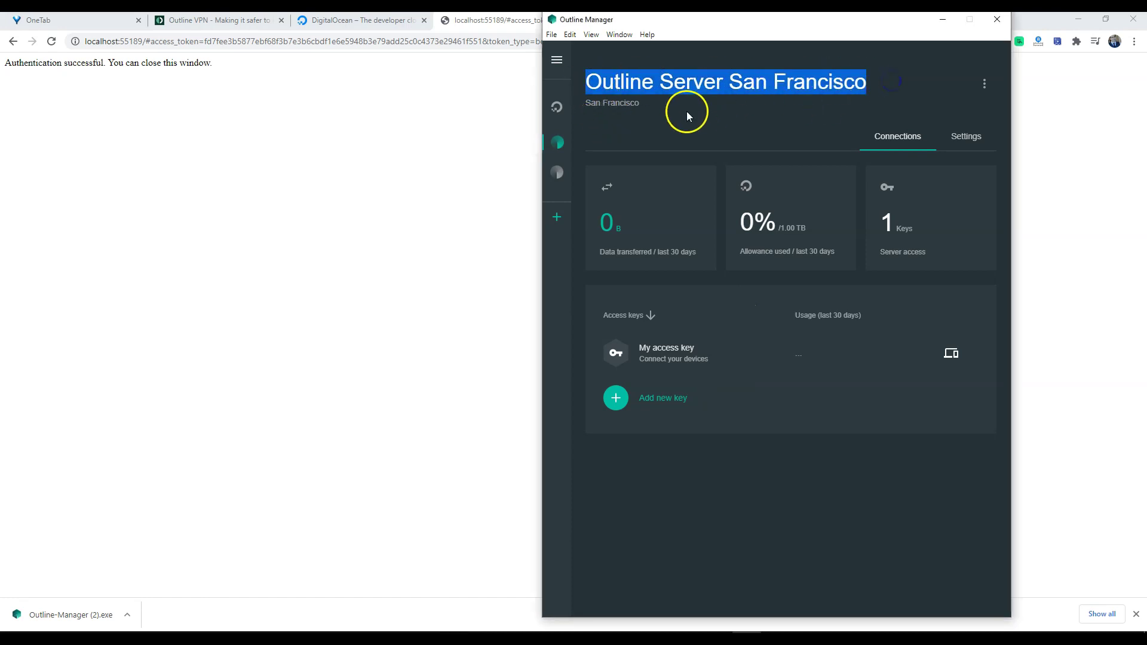
{"action": "left_click", "coordinate": [642, 111]}
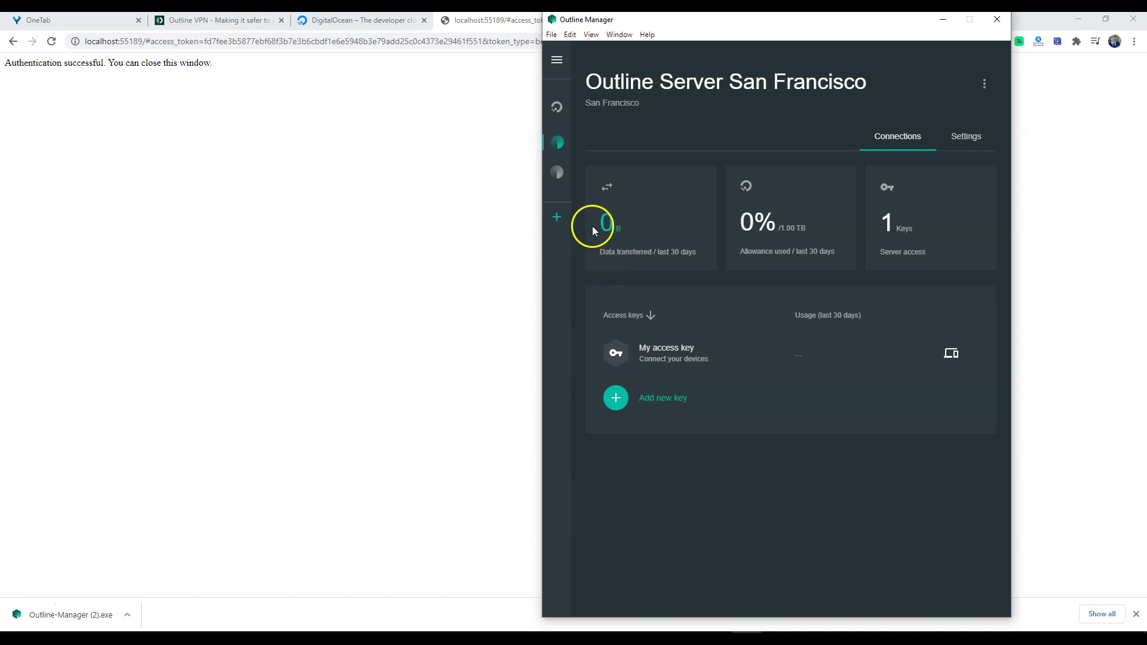
{"action": "left_click_drag", "start_coordinate": [613, 221], "coordinate": [622, 237]}
{"action": "left_click", "coordinate": [761, 263]}
- Add a new access key to the San Francisco server and choose Connect This Device
{"action": "left_click", "coordinate": [609, 366]}
{"action": "left_click", "coordinate": [615, 400]}
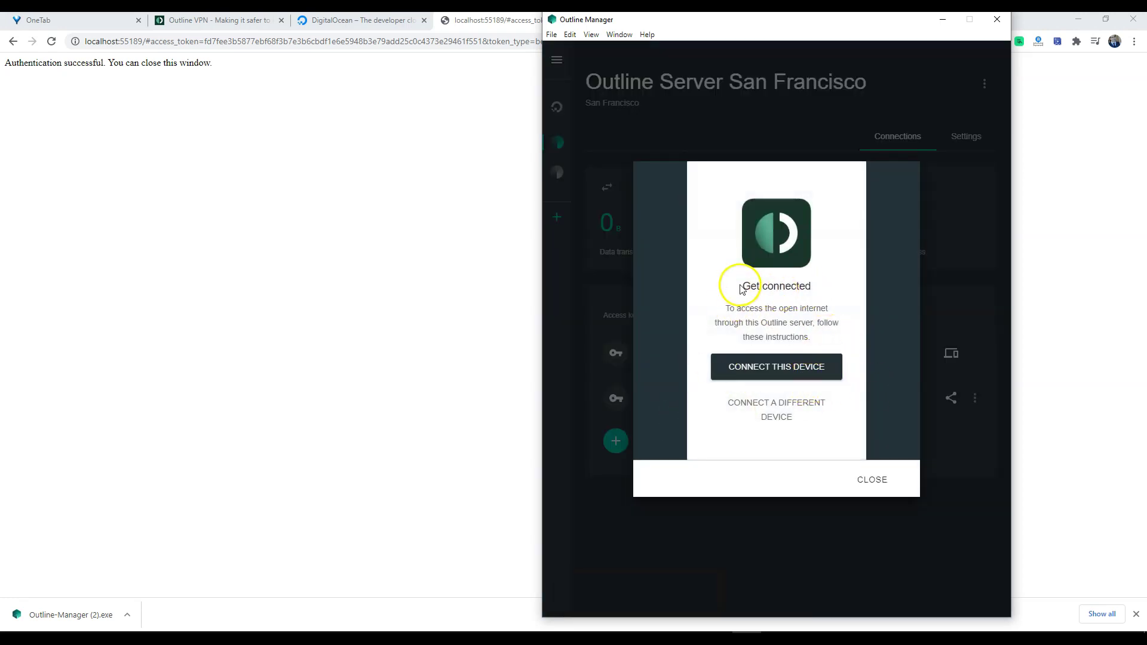
{"action": "left_click_drag", "start_coordinate": [742, 286], "coordinate": [800, 288]}
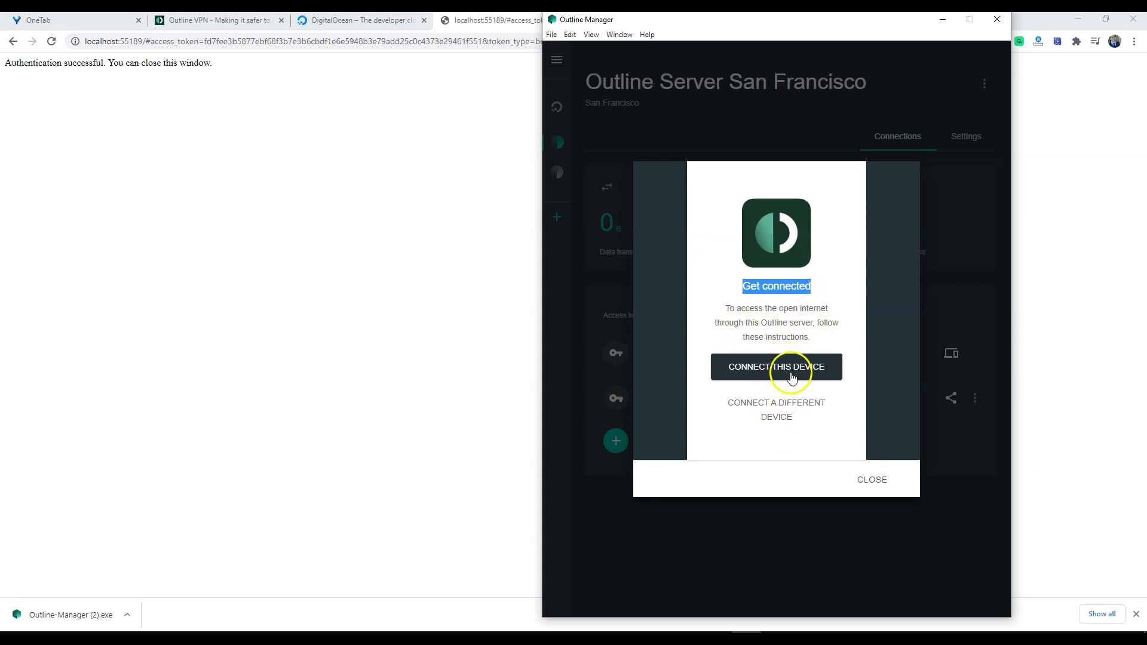
{"action": "left_click", "coordinate": [791, 374]}
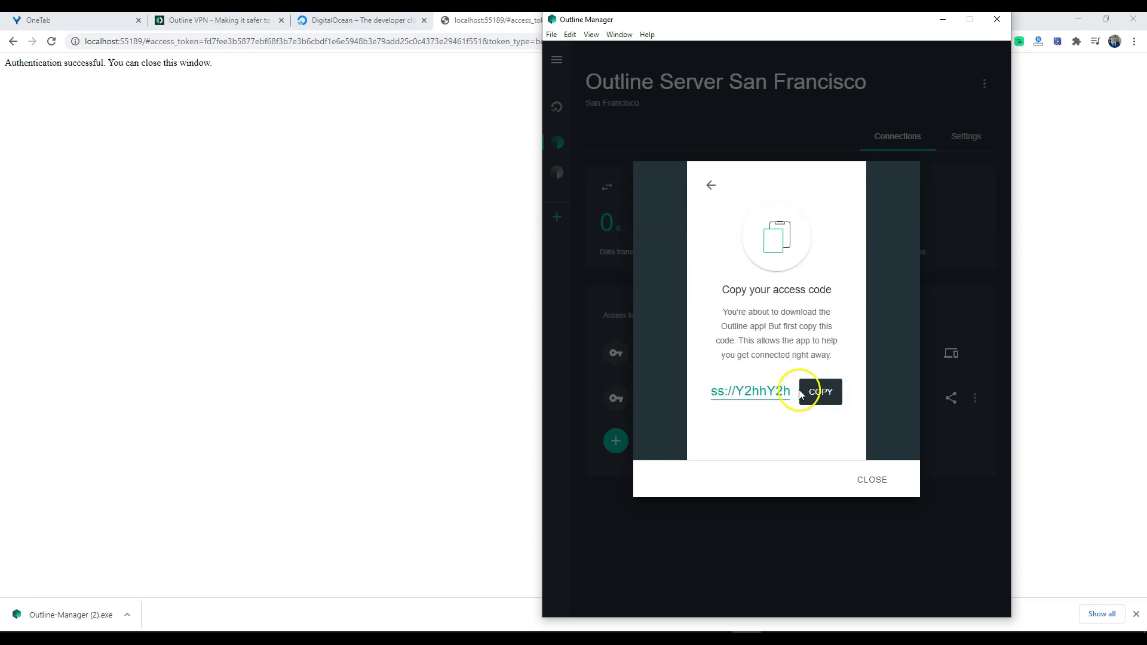
{"action": "left_click_drag", "start_coordinate": [724, 291], "coordinate": [832, 291]}
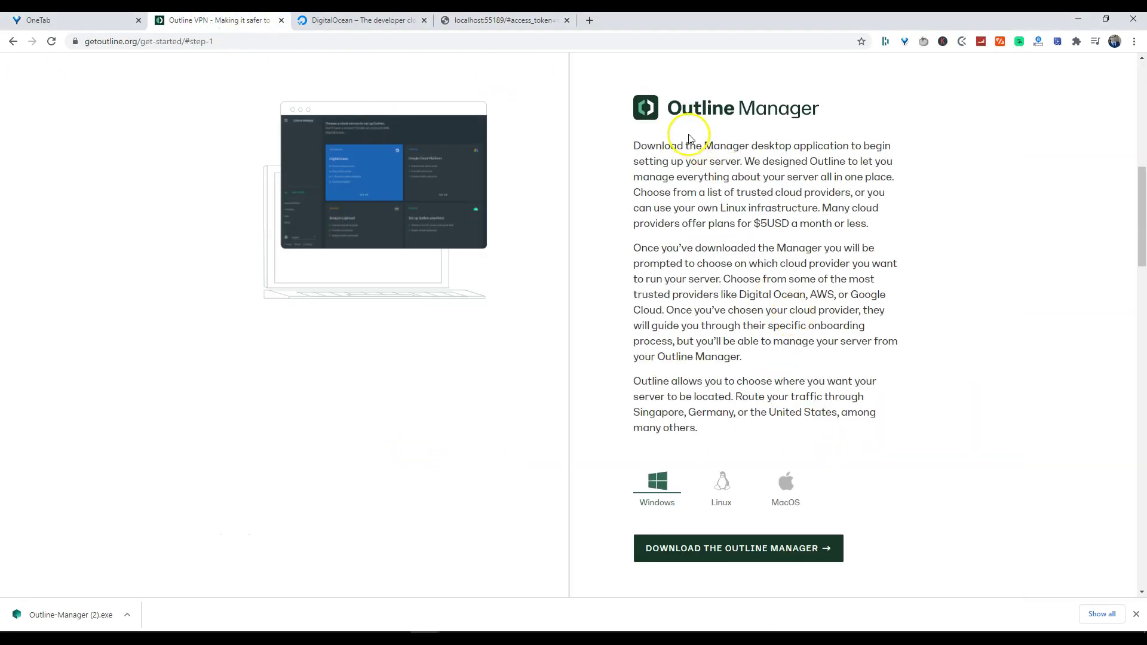
- Scroll to Step 3 and download the Windows Outline Client installer (about 49.6 MB)
{"action": "scroll", "coordinate": [814, 298], "scroll_direction": "down", "scroll_amount": 7}
{"action": "scroll", "coordinate": [814, 298], "scroll_direction": "down", "scroll_amount": 4}
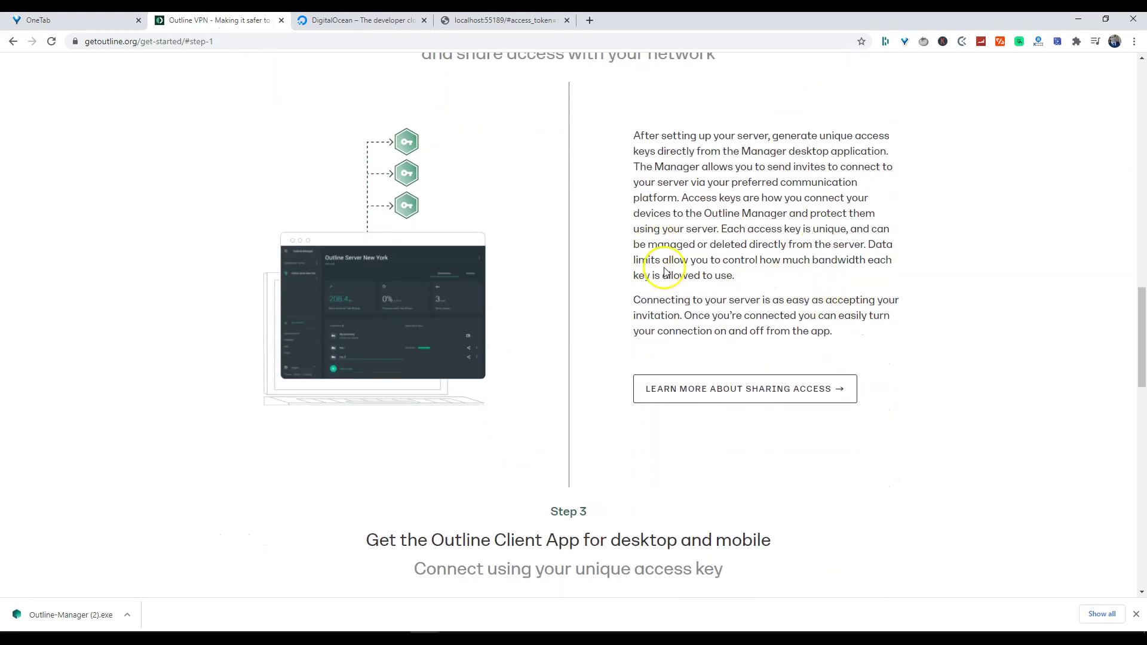
{"action": "scroll", "coordinate": [676, 285], "scroll_direction": "down", "scroll_amount": 10}
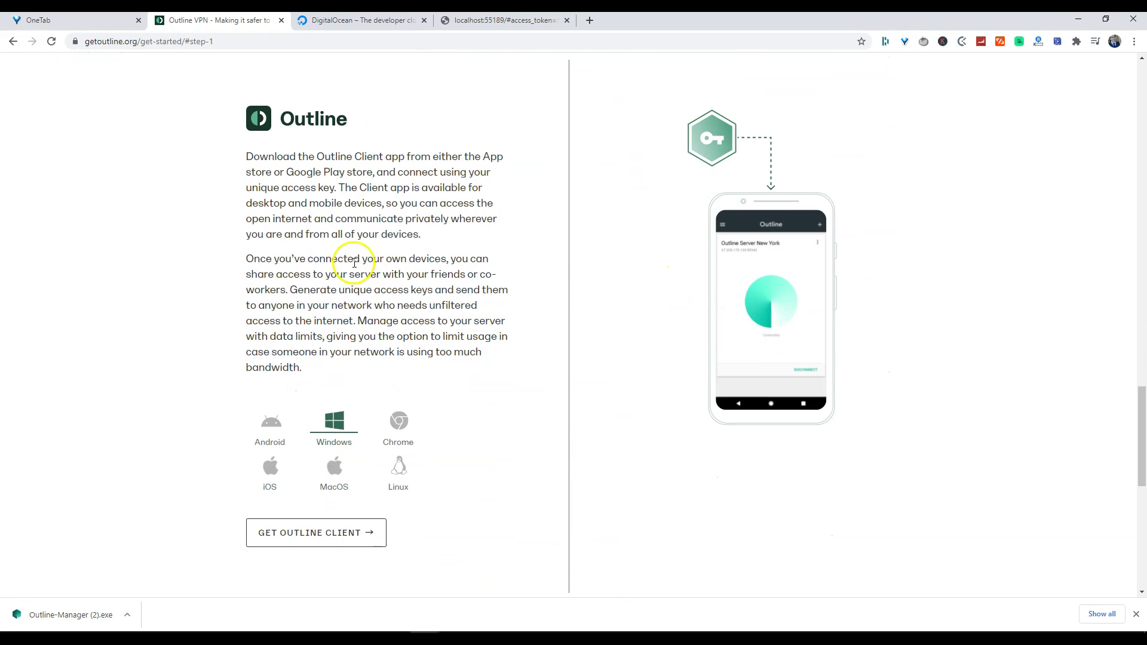
{"action": "scroll", "coordinate": [315, 469], "scroll_direction": "up", "scroll_amount": 1}
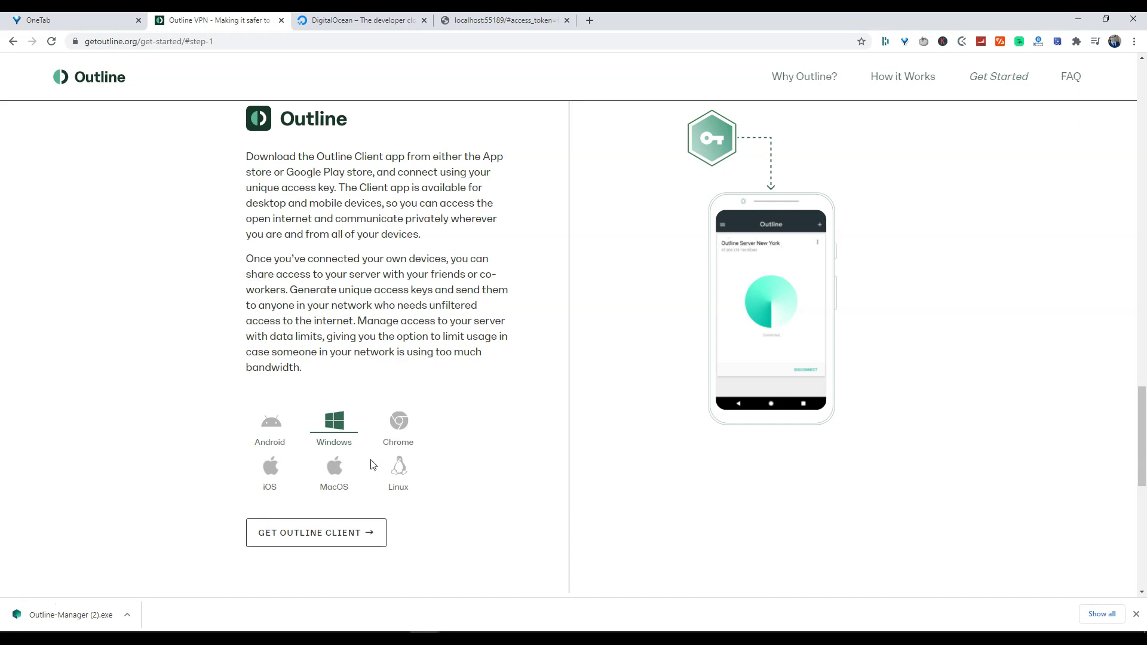
{"action": "left_click", "coordinate": [271, 427]}
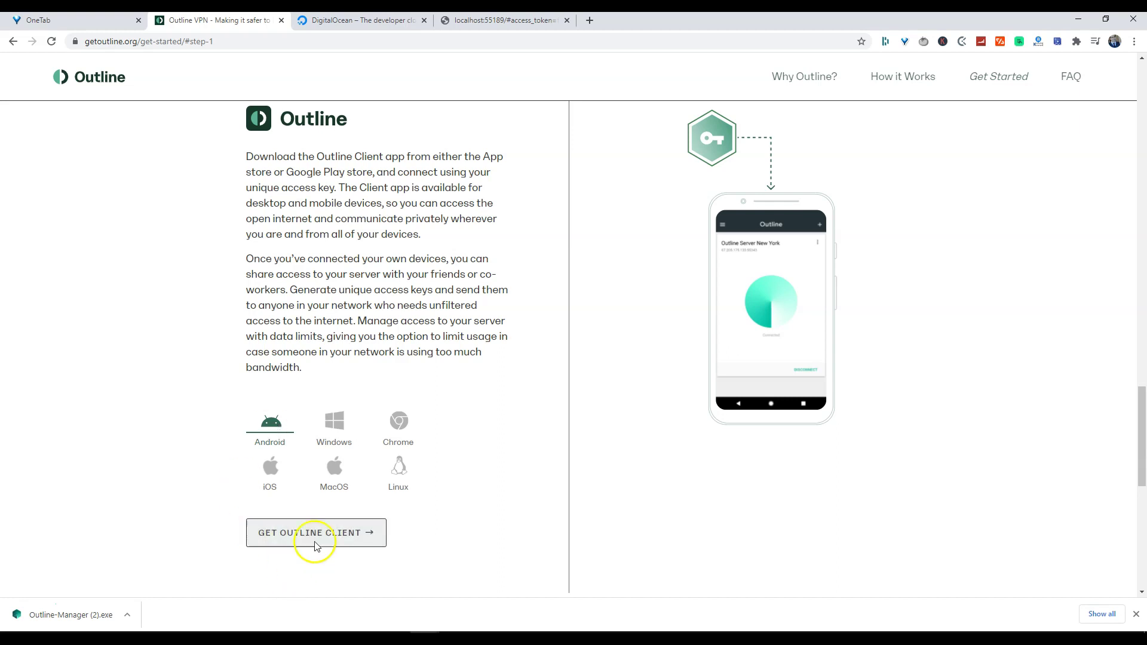
{"action": "left_click", "coordinate": [332, 438]}
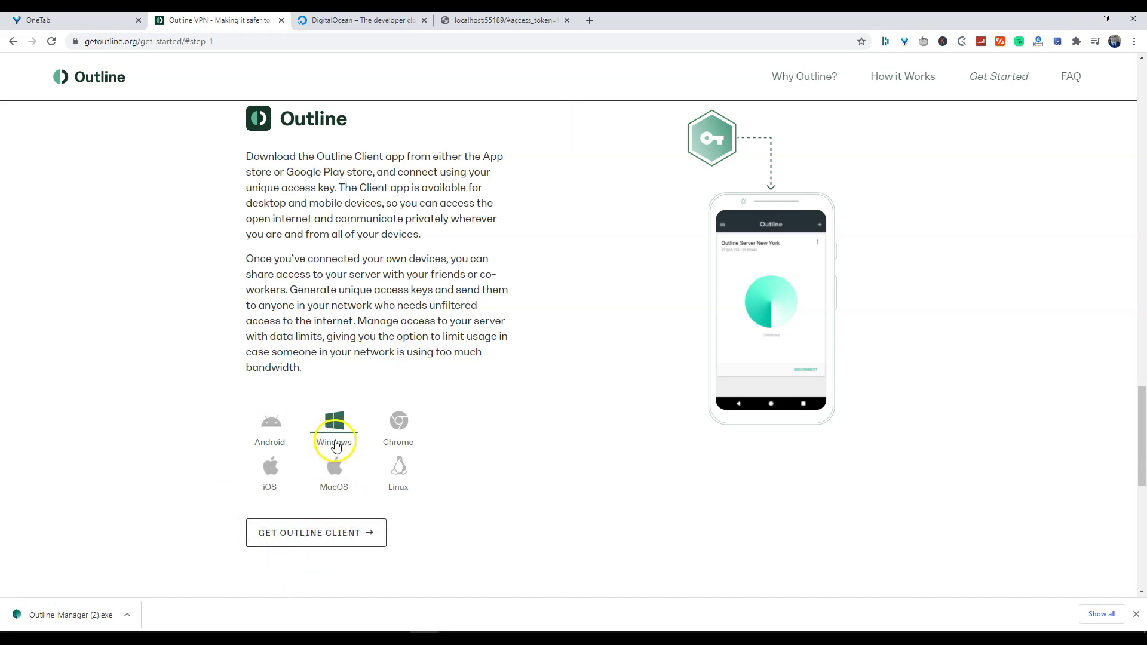
{"action": "left_click", "coordinate": [302, 538]}
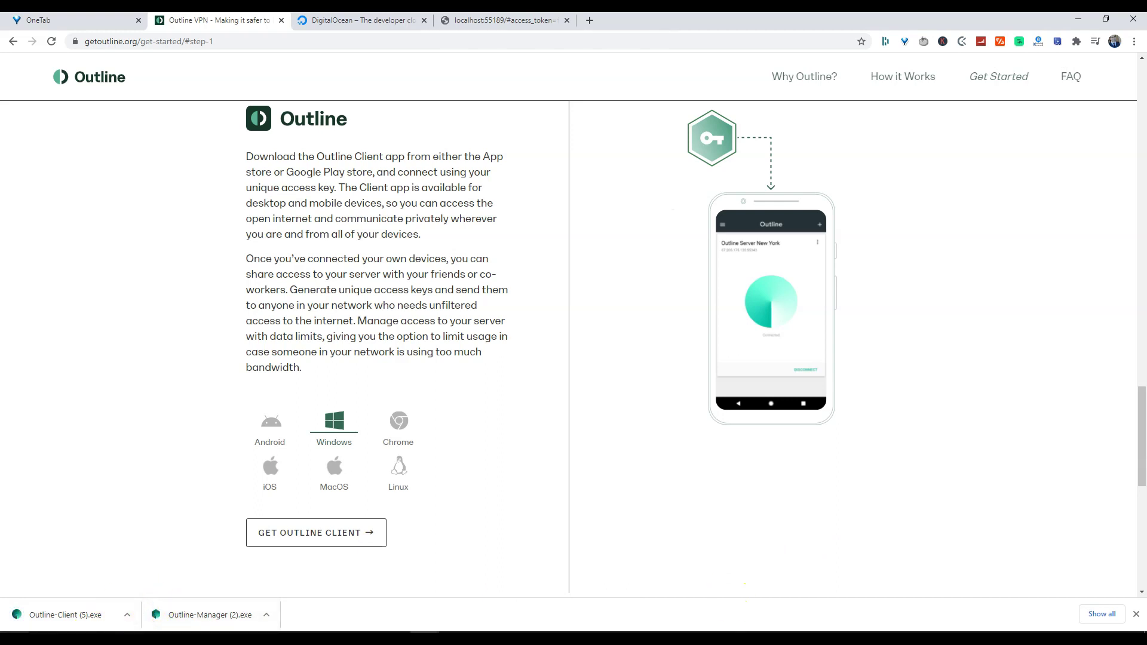
- Launch Outline Client by searching 'outl' in Windows search
{"action": "key", "text": "super"}
{"action": "type", "text": "outl"}
{"action": "key", "text": "Down"}
{"action": "key", "text": "Return"}
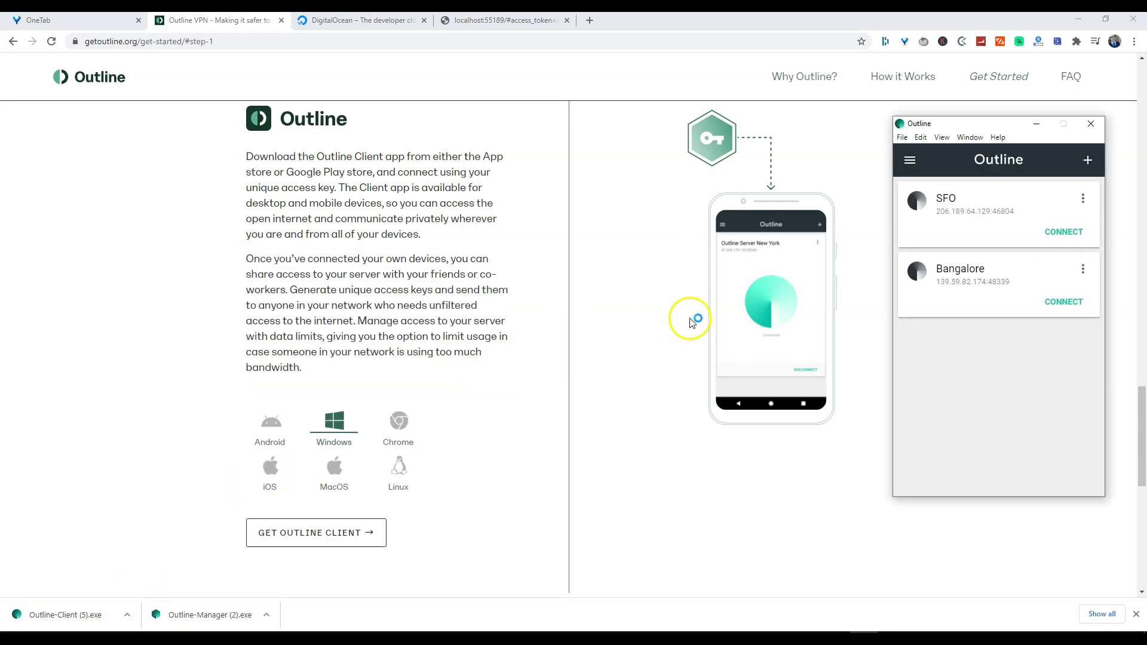
- Move the client window aside and open its Add access key form
{"action": "left_click_drag", "start_coordinate": [965, 127], "coordinate": [924, 134]}
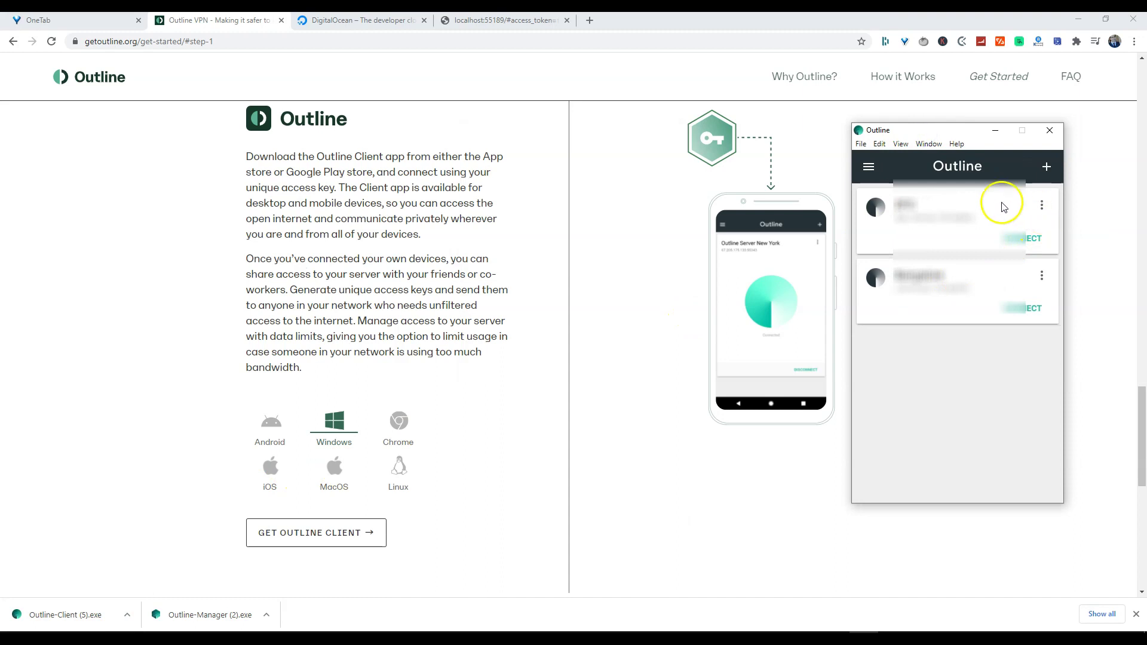
{"action": "left_click", "coordinate": [1051, 178]}
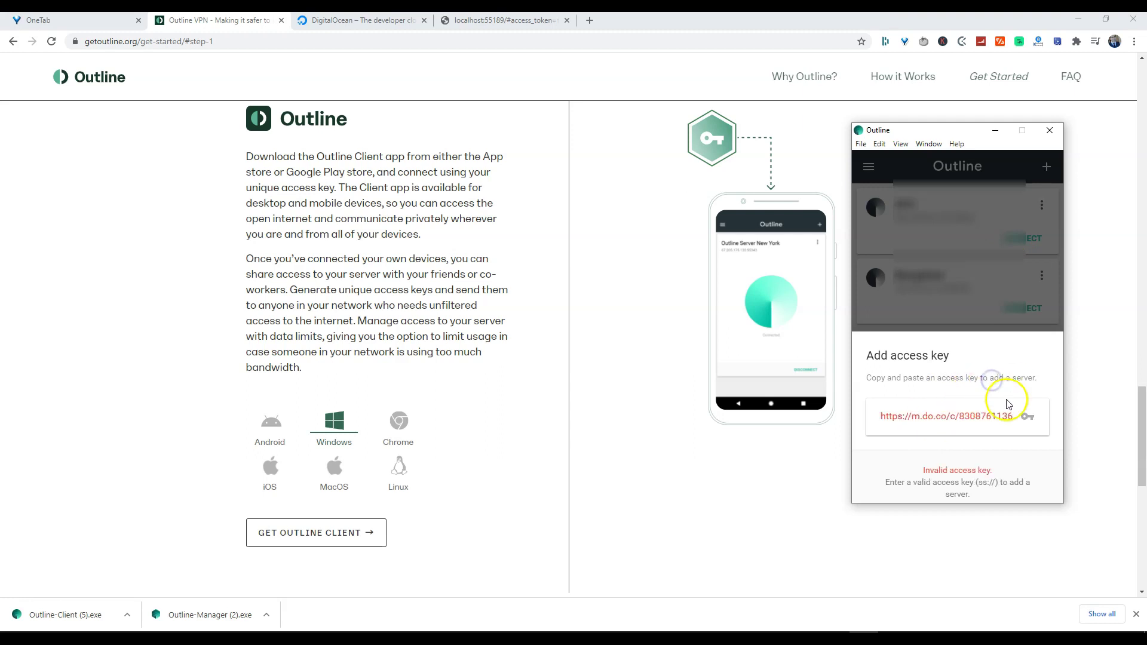
{"action": "left_click", "coordinate": [1045, 418]}
- Copy the San Francisco access code, add it as a server in Outline Client, and connect
{"action": "key", "text": "alt+Tab"}
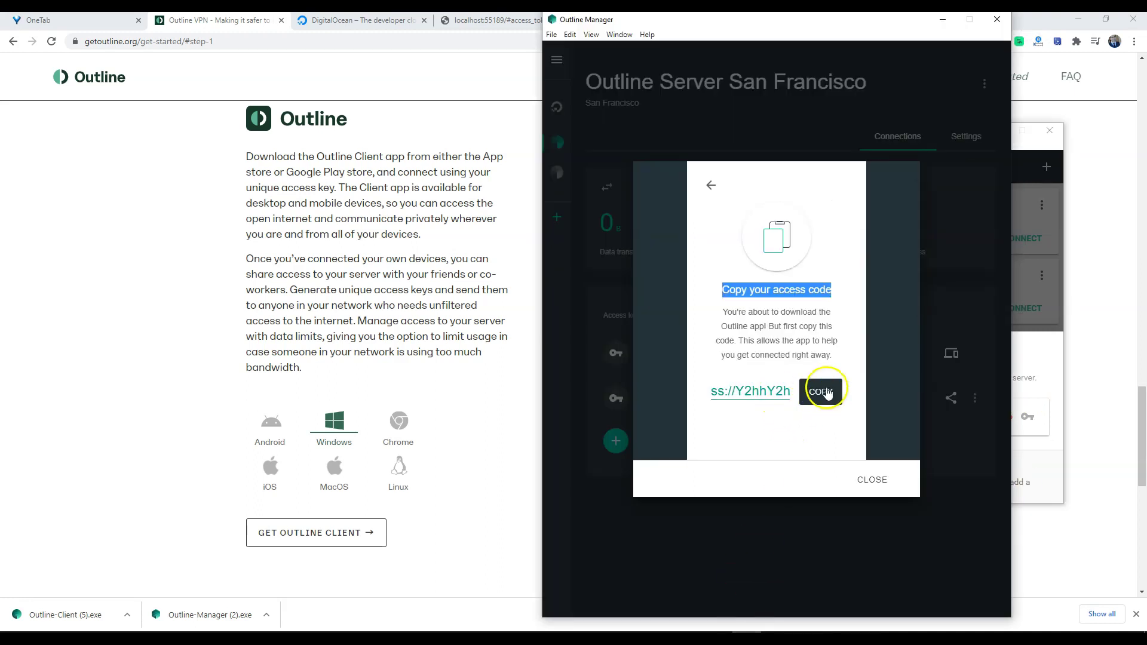
{"action": "left_click", "coordinate": [814, 397]}
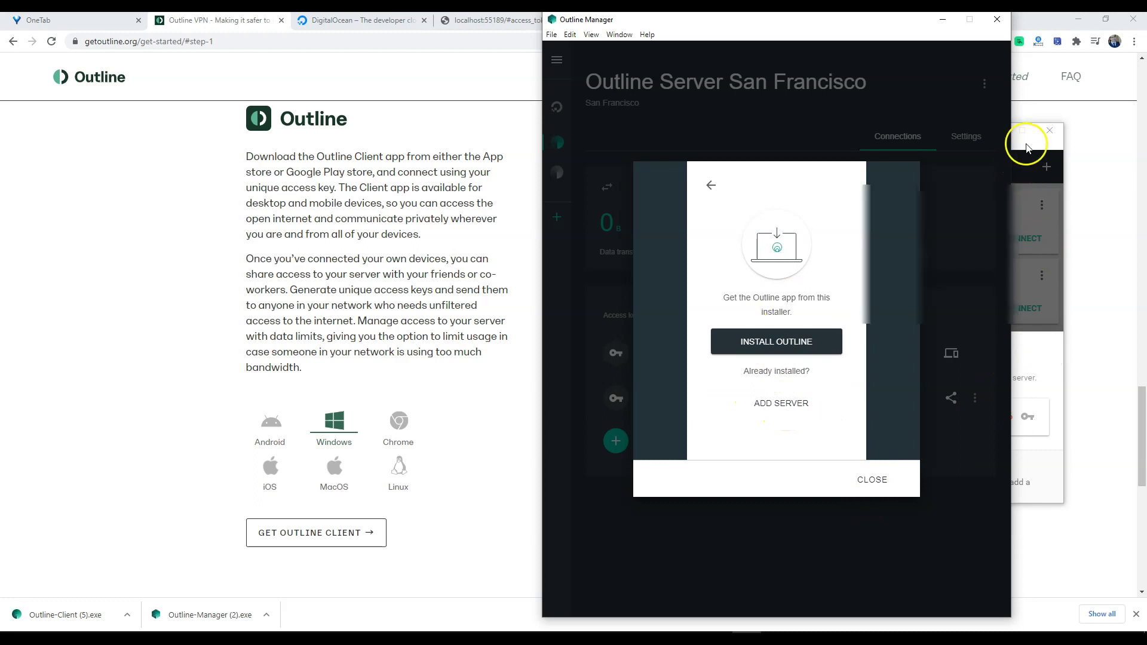
{"action": "left_click", "coordinate": [1023, 213]}
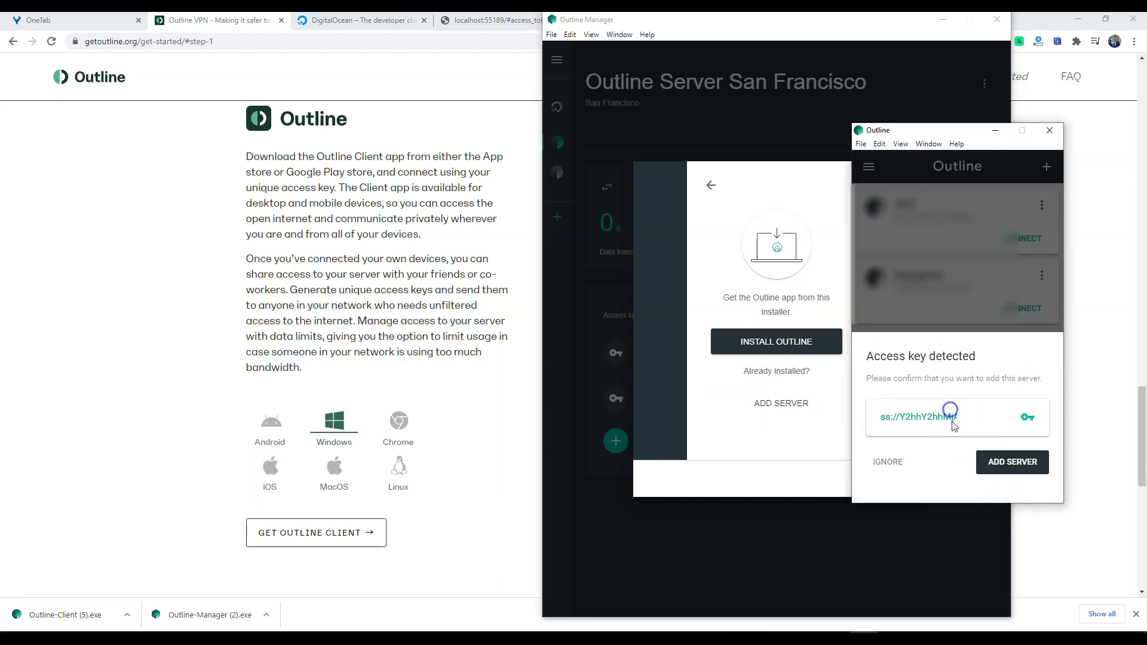
{"action": "left_click", "coordinate": [1004, 465]}
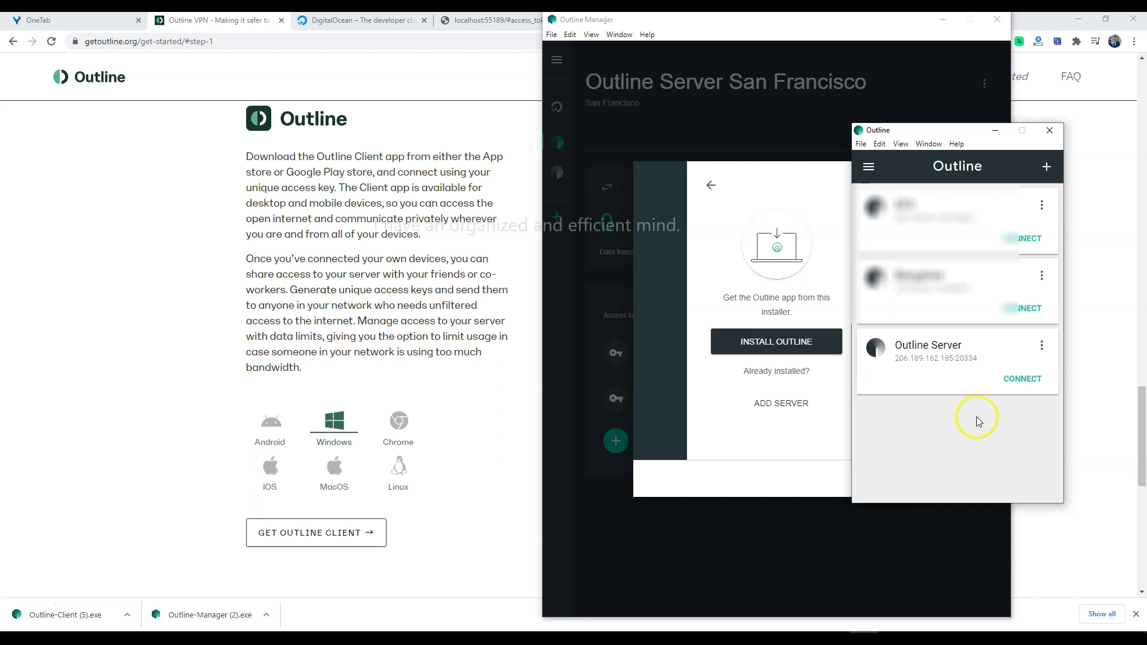
{"action": "left_click", "coordinate": [1019, 387]}
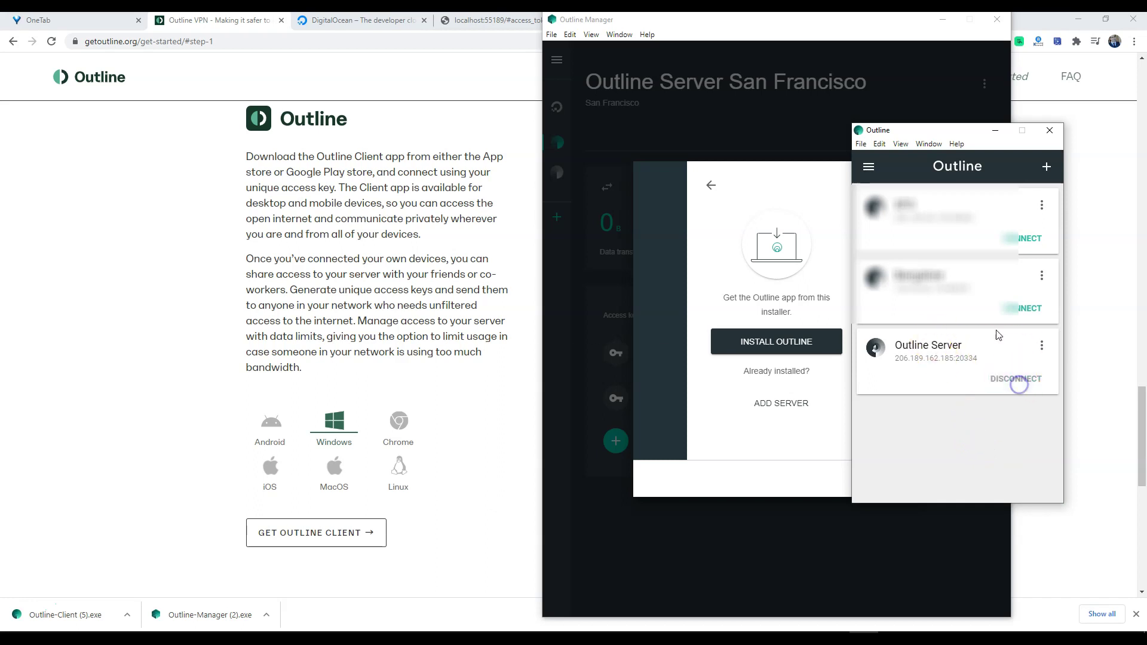
{"action": "left_click_drag", "start_coordinate": [957, 130], "coordinate": [356, 149]}
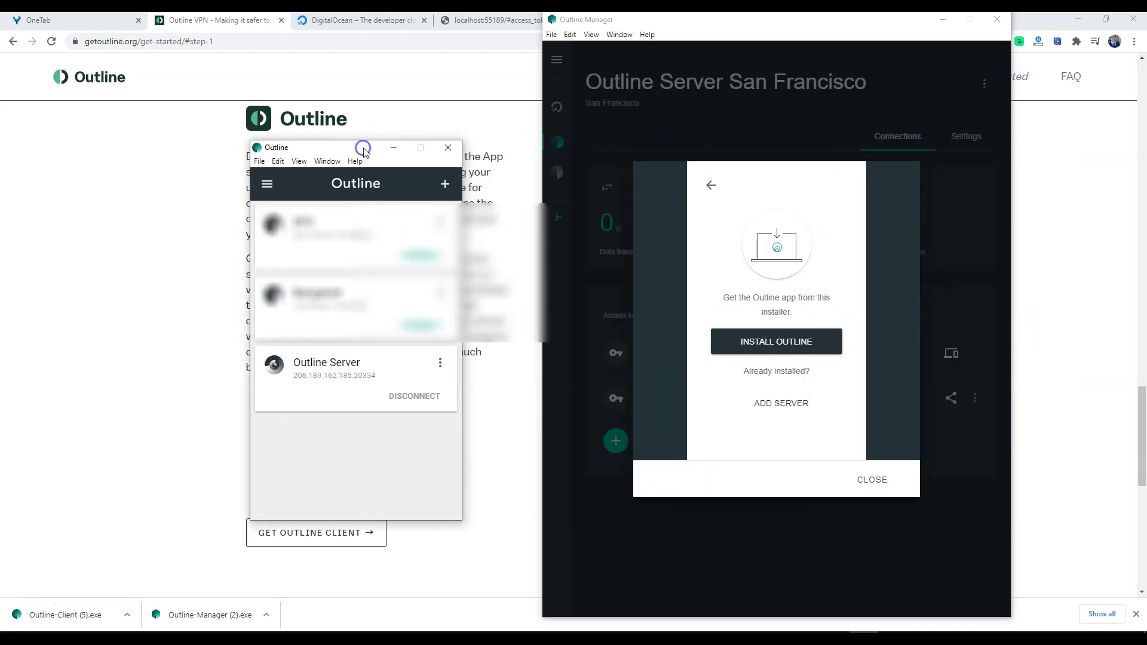
- Dismiss Manager's get-the-app dialog, check the client is connected, and open a new Chrome tab
{"action": "left_click", "coordinate": [872, 485]}
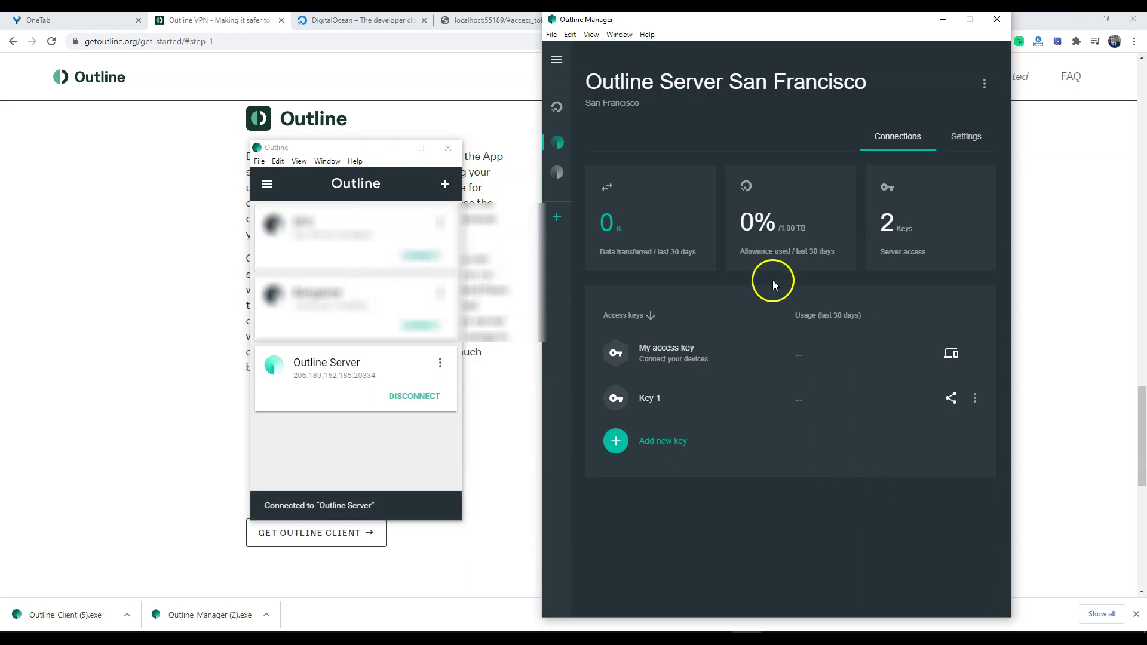
{"action": "left_click", "coordinate": [296, 449]}
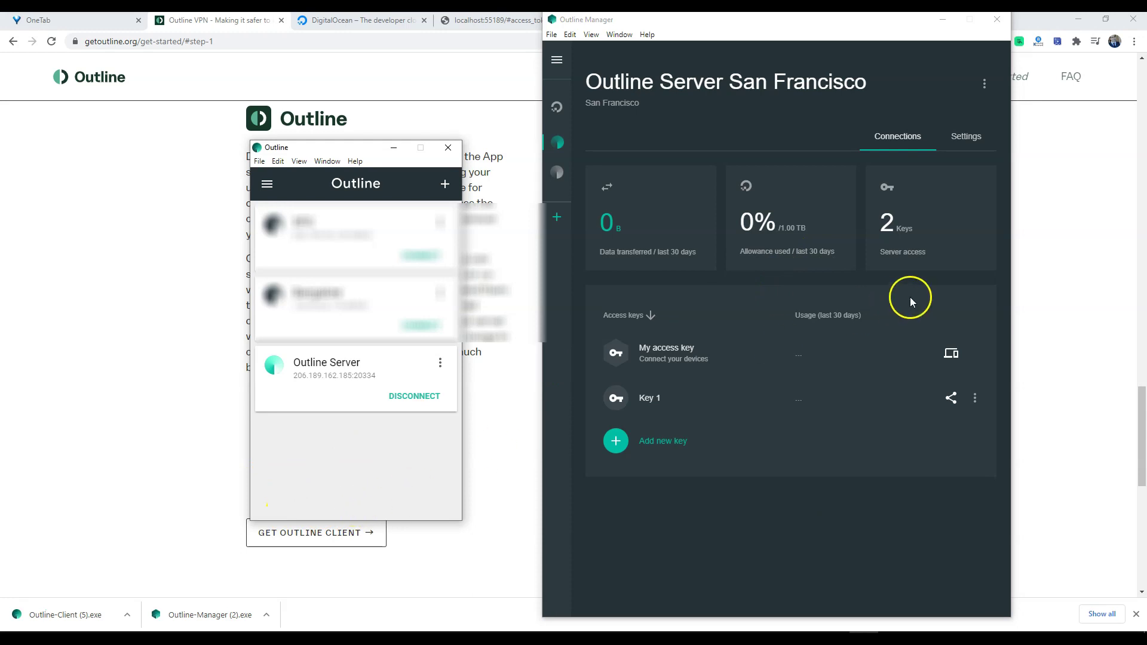
{"action": "left_click", "coordinate": [1076, 297]}
{"action": "left_click", "coordinate": [589, 21]}
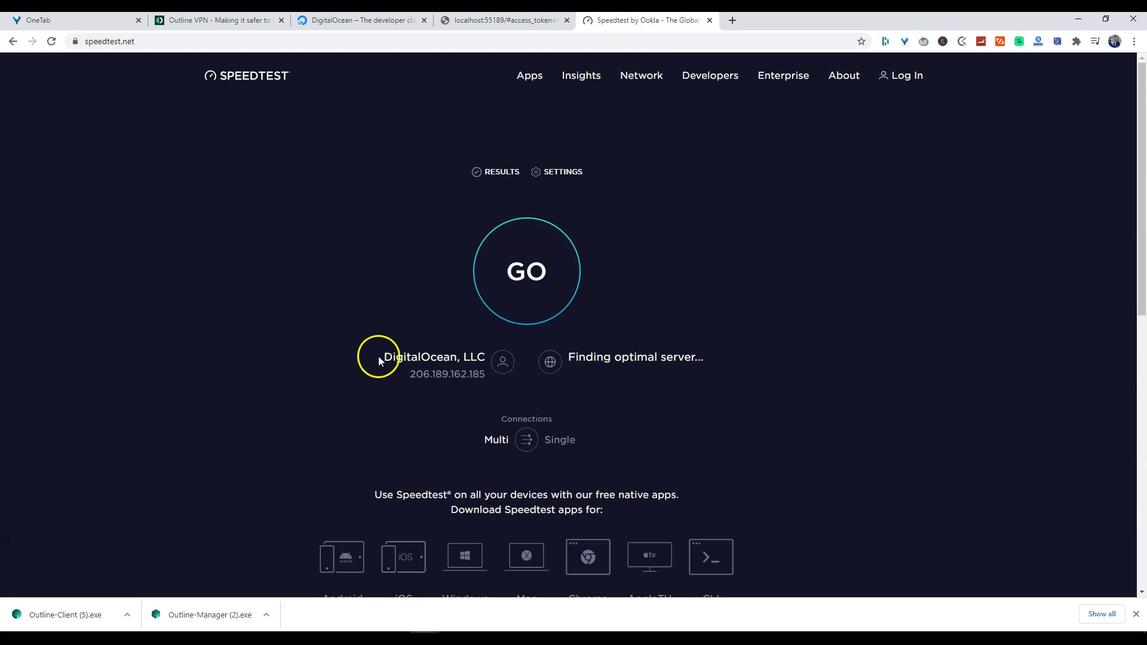
- Highlight the DigitalOcean, LLC provider and VPN server IP, then start the speed test
{"action": "left_click_drag", "start_coordinate": [399, 355], "coordinate": [485, 357]}
{"action": "left_click_drag", "start_coordinate": [418, 375], "coordinate": [481, 375]}
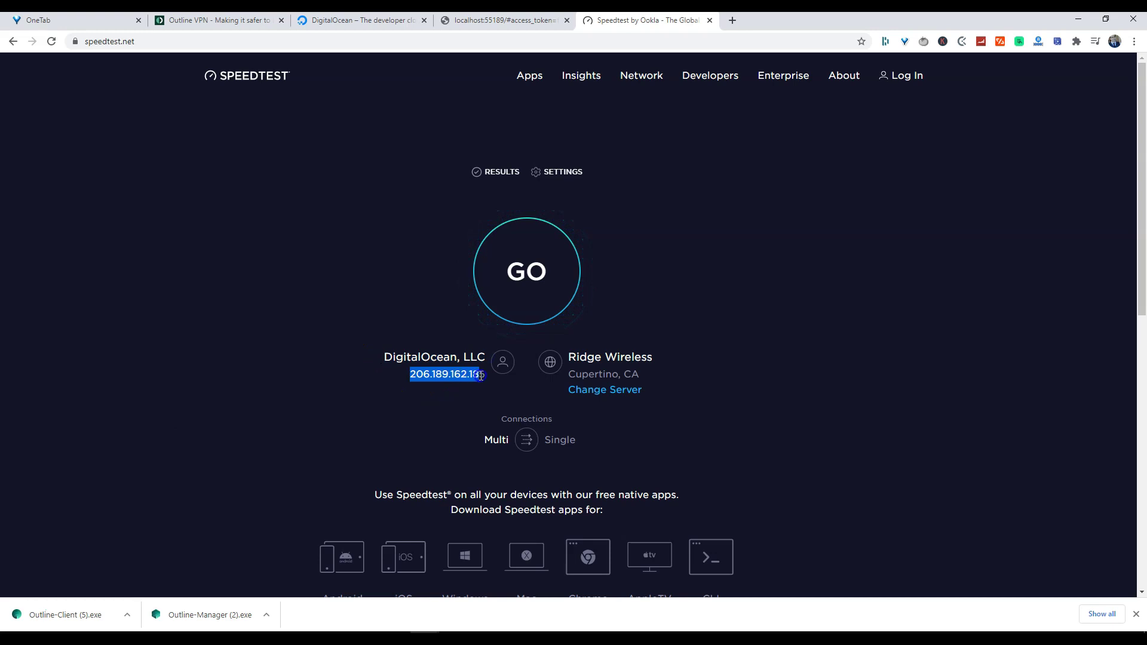
{"action": "left_click", "coordinate": [527, 272]}
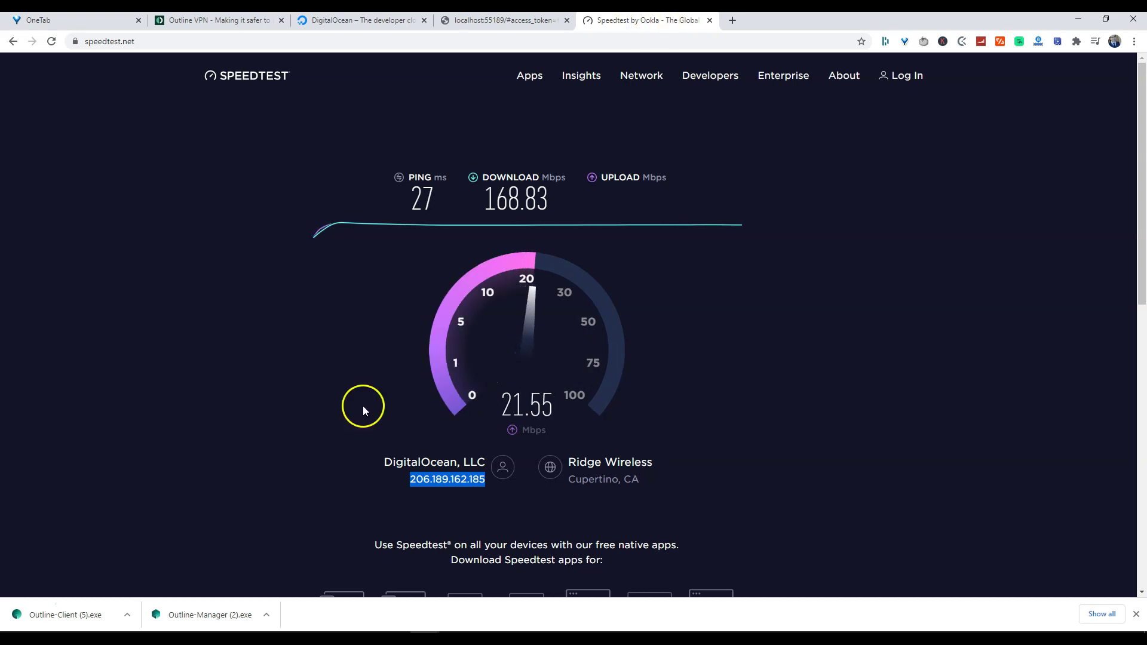
- Let the test finish at 22.98 Mbps upload and view the saved result page
{"action": "left_click", "coordinate": [47, 614]}
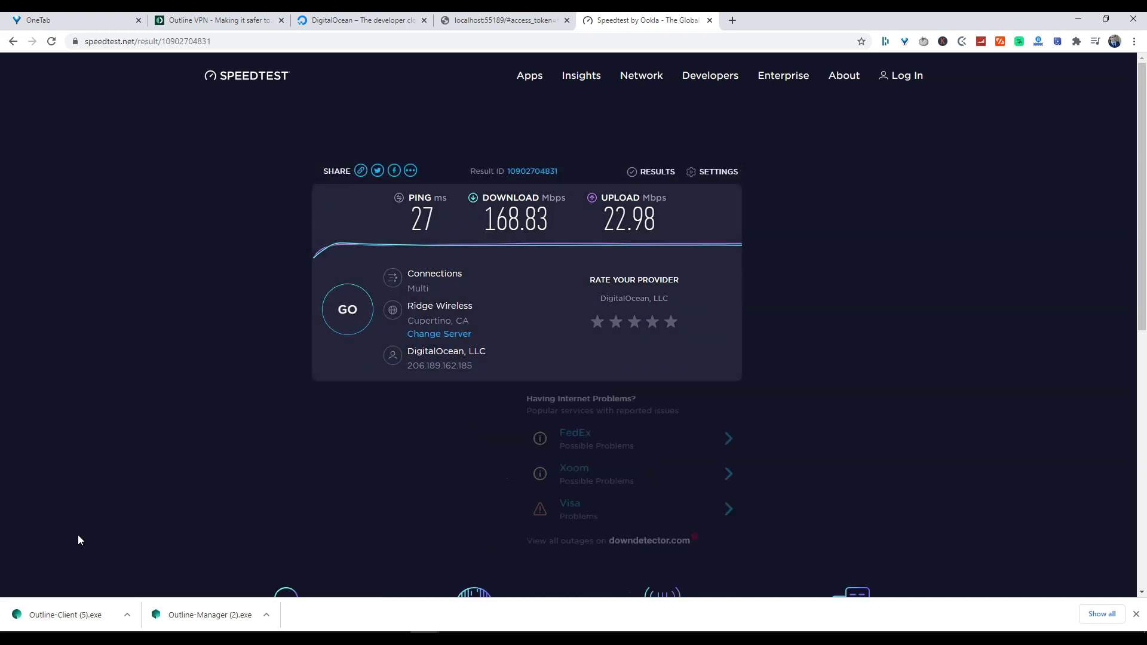
{"action": "left_click", "coordinate": [41, 601]}
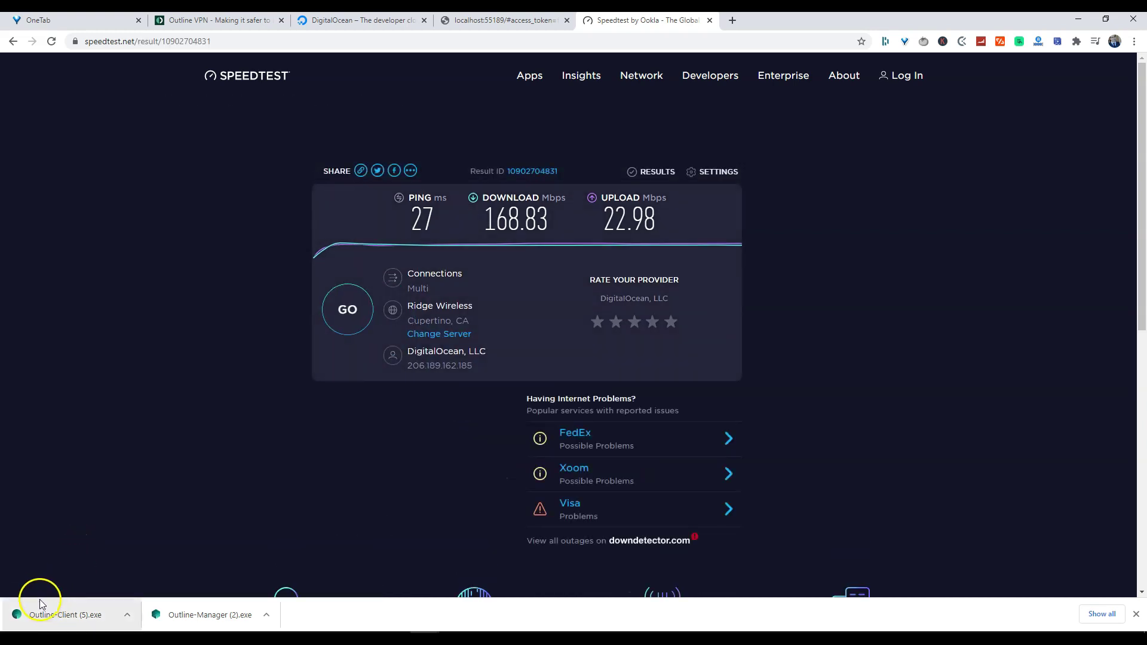